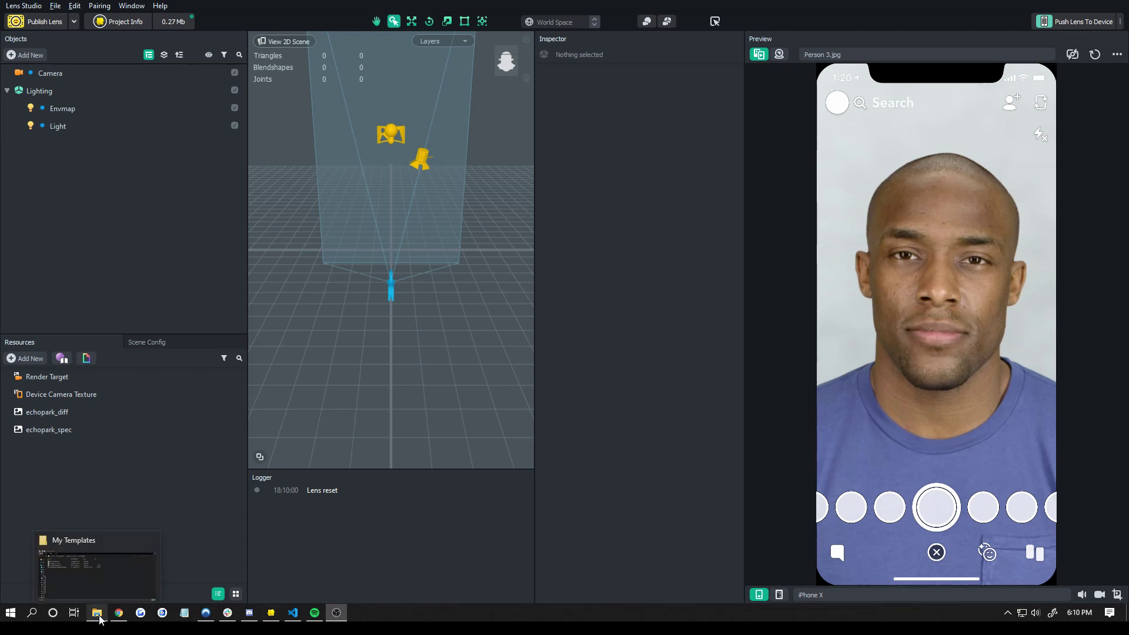
- Import customDateFormatter.lso from the My Templates folder into the scene's objects
left_click(98, 616)
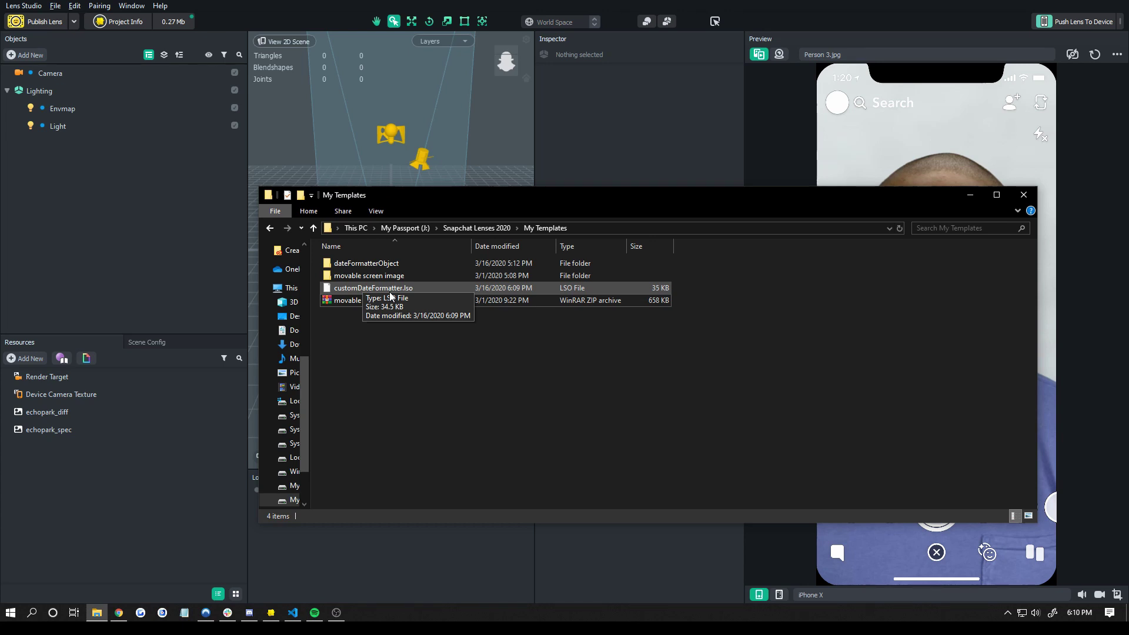
left_click_drag(390, 296, 141, 247)
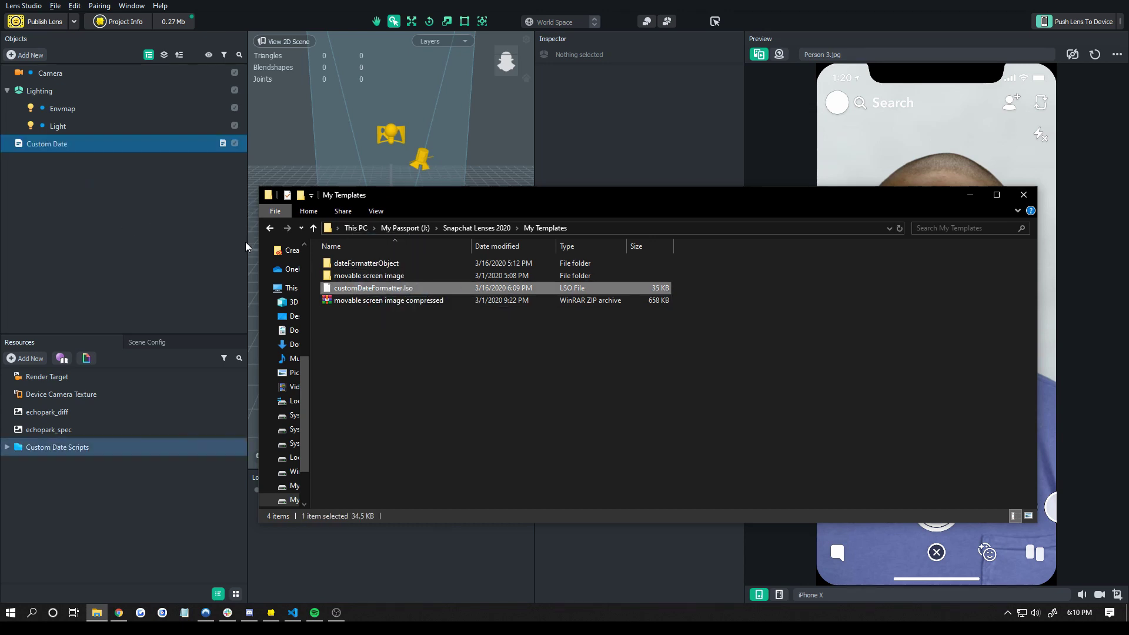
left_click(152, 269)
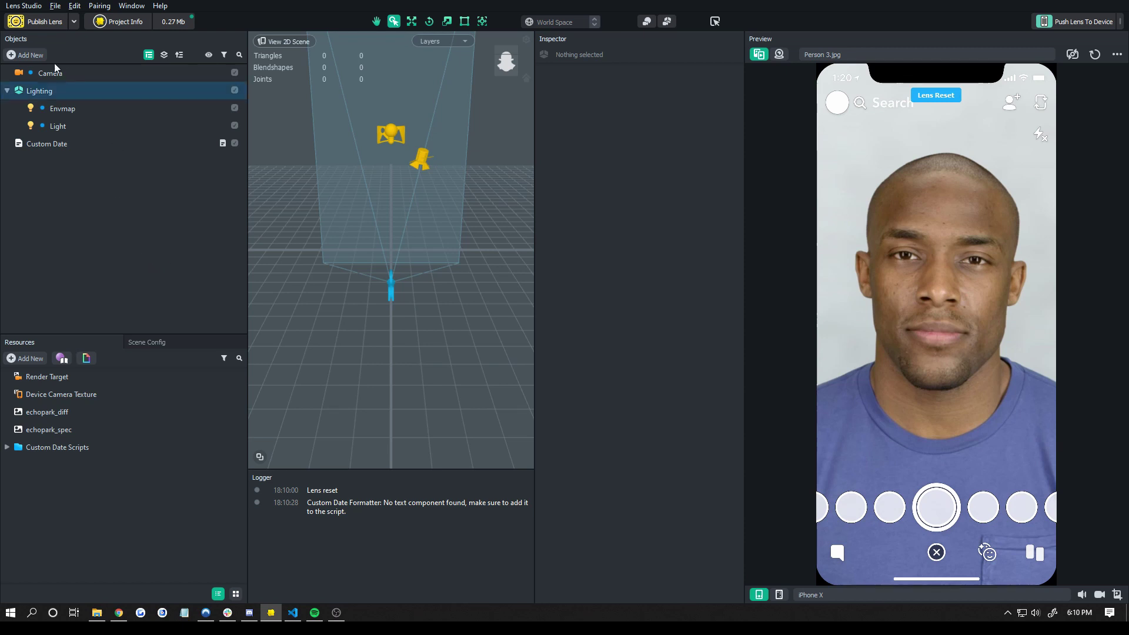
- Add a Screen Text object to the scene
right_click(61, 213)
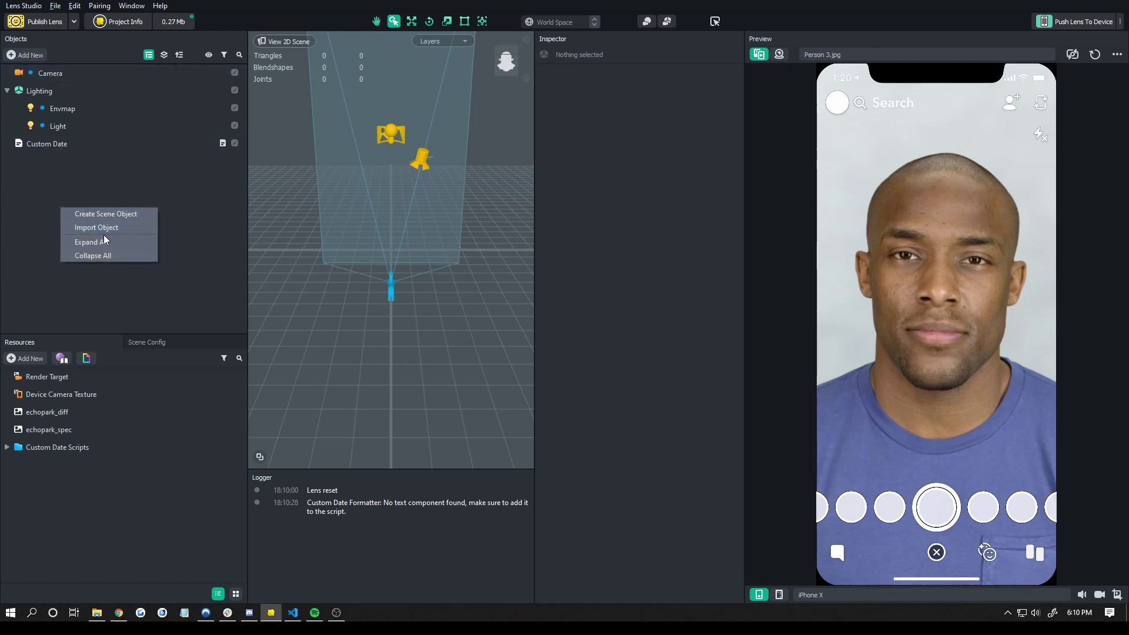
left_click(140, 184)
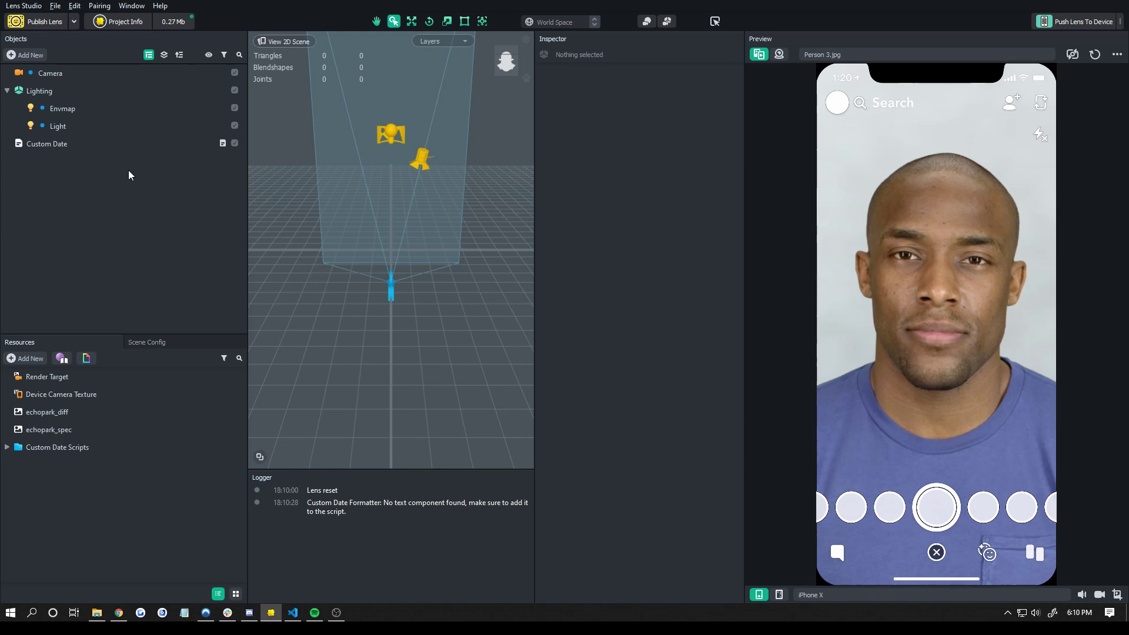
left_click(16, 55)
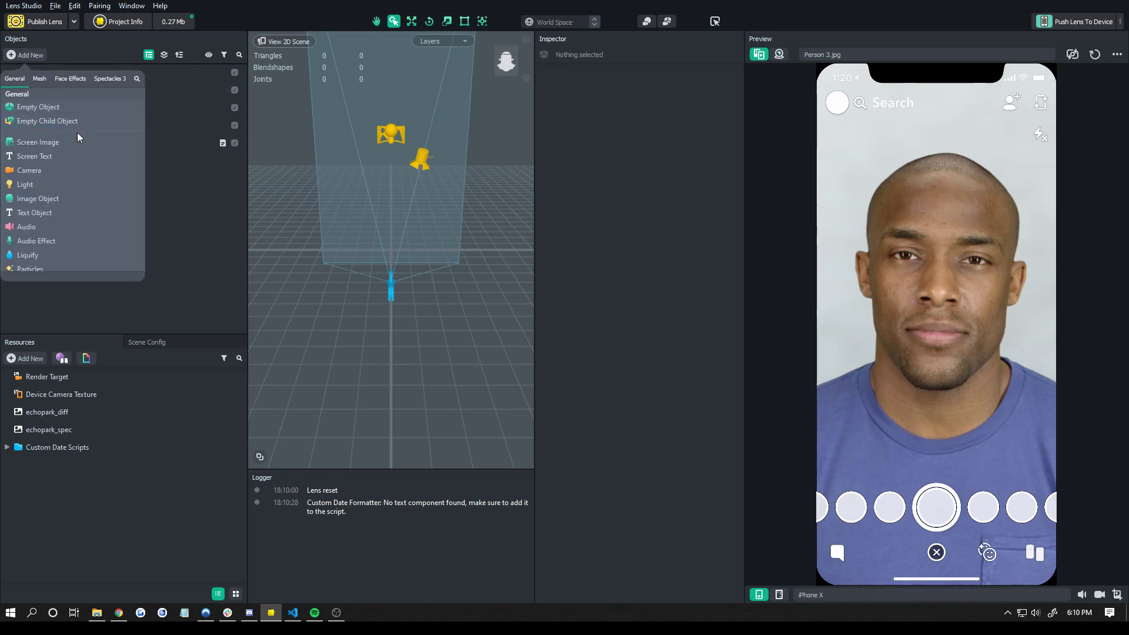
scroll(73, 235, "down", 1)
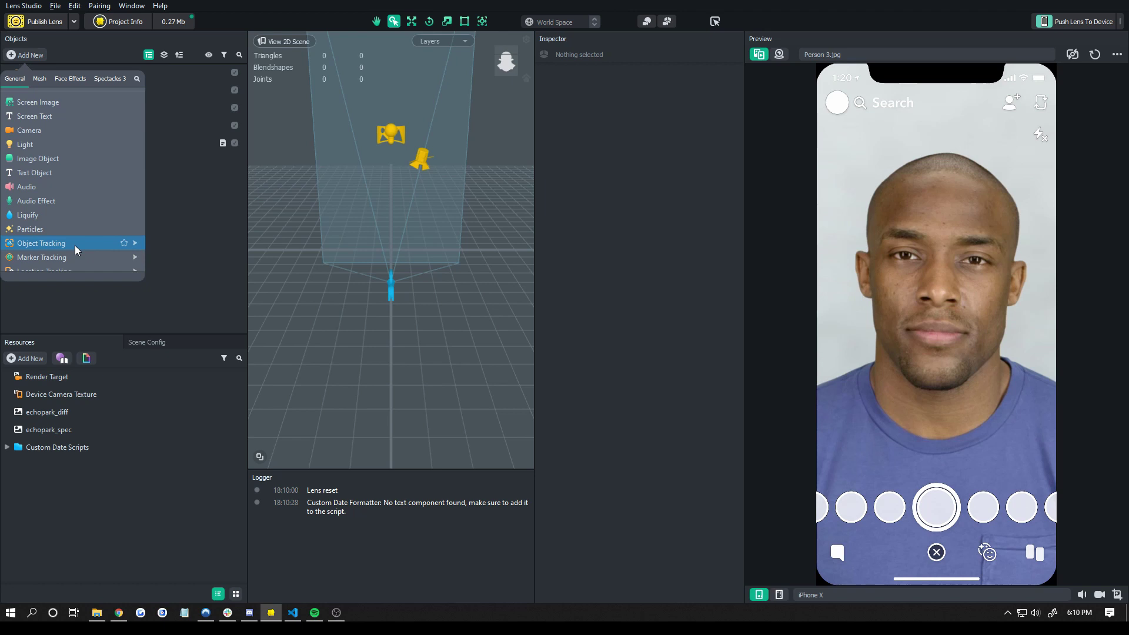
scroll(65, 224, "up", 1)
left_click(45, 157)
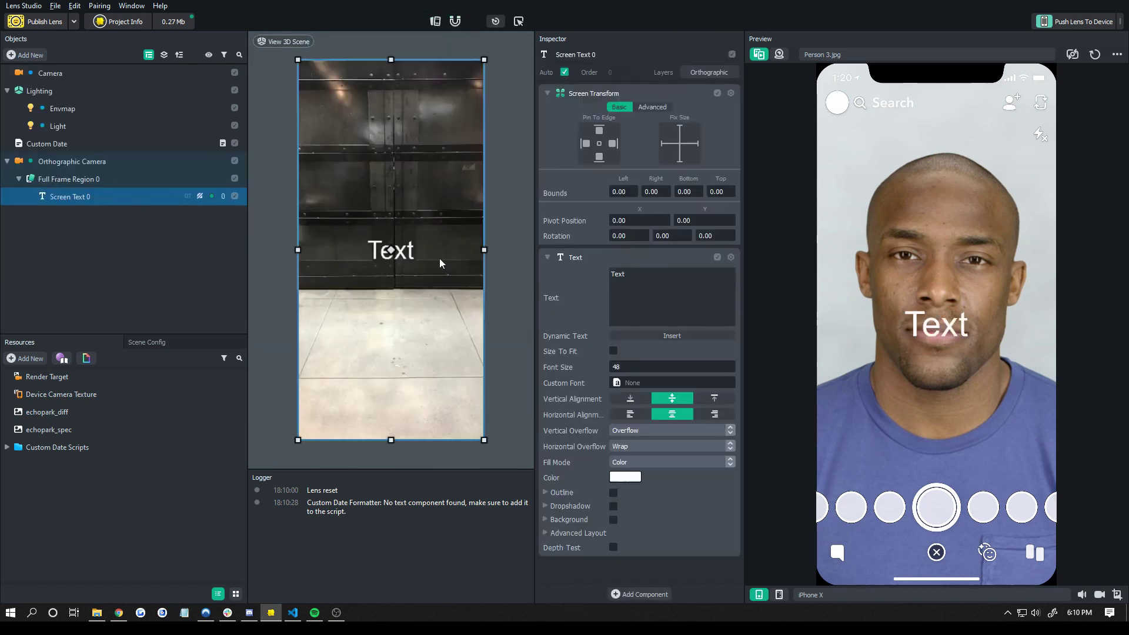
- Reorder the scene objects so that Custom Date sits below the Orthographic Camera group
left_click(62, 137)
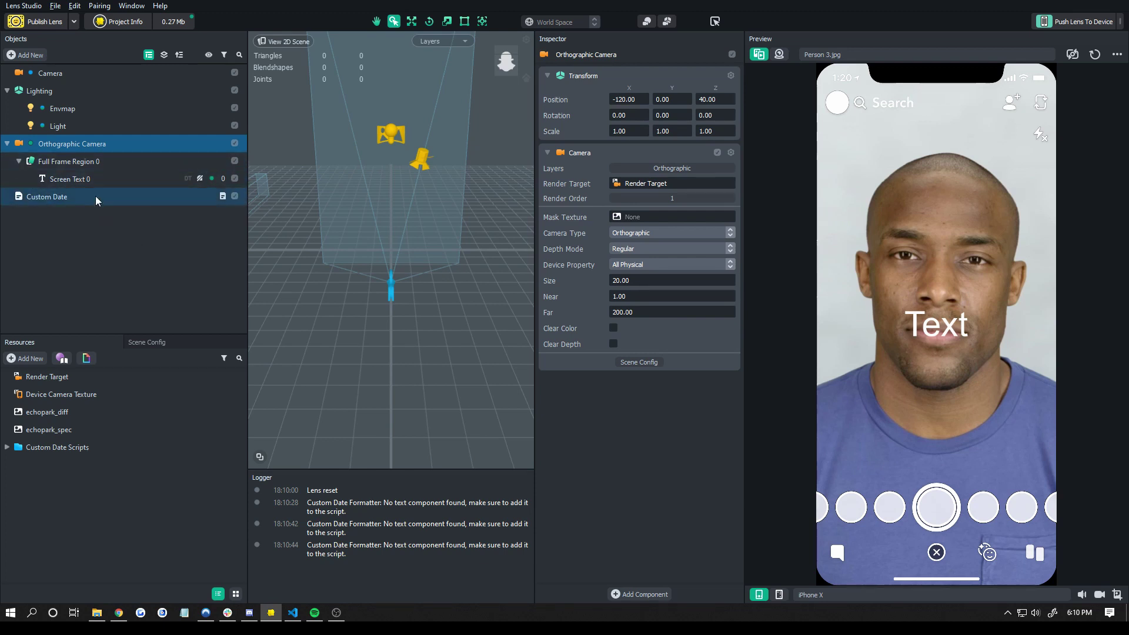
left_click(114, 196)
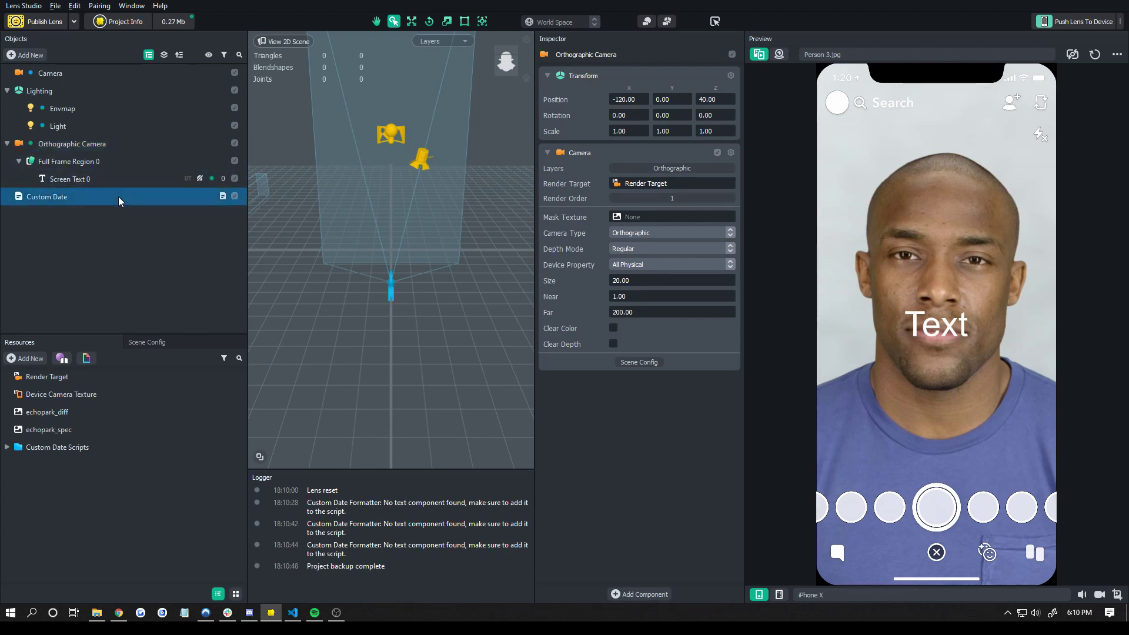
left_click(105, 227)
- Assign Screen Text 0 as the Text input of Custom Date's showDate script
left_click(84, 194)
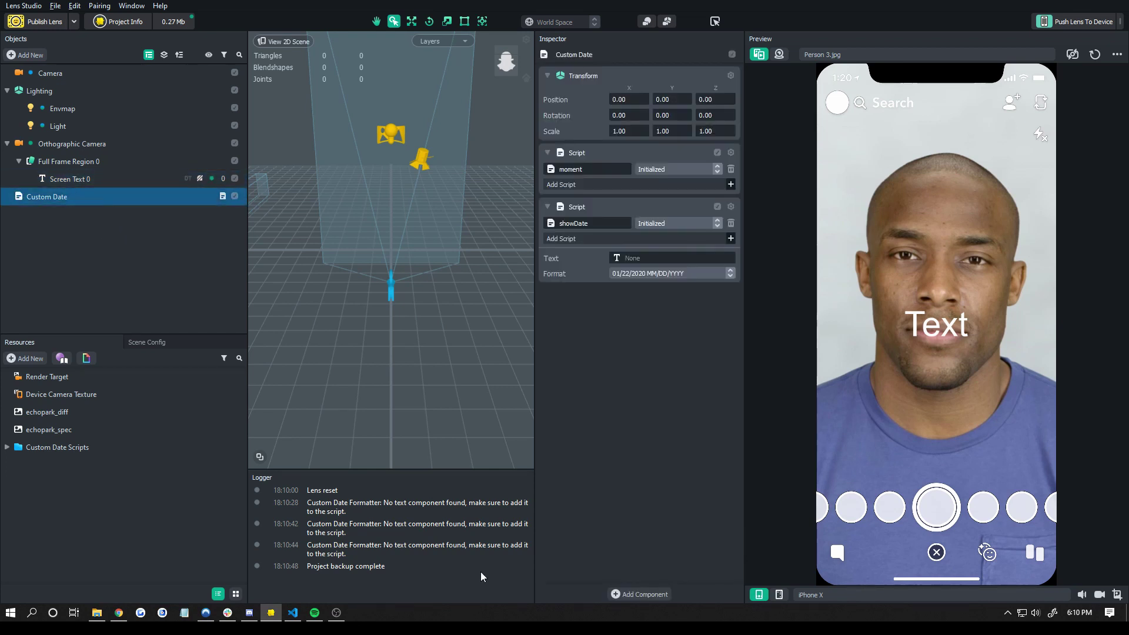
left_click_drag(553, 529, 613, 529)
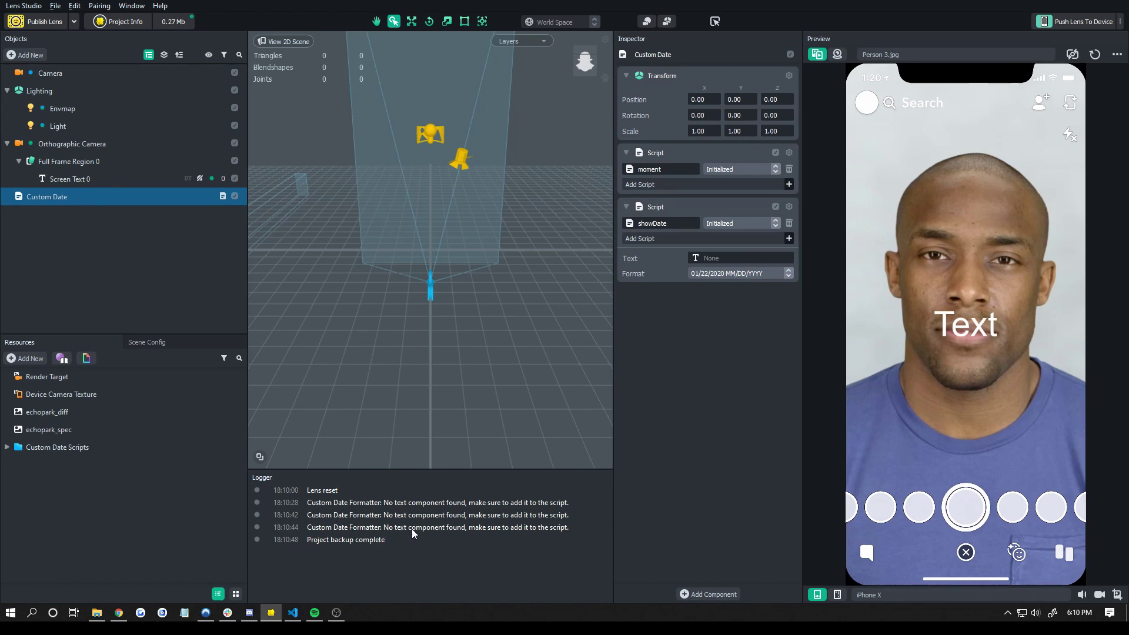
left_click(51, 196)
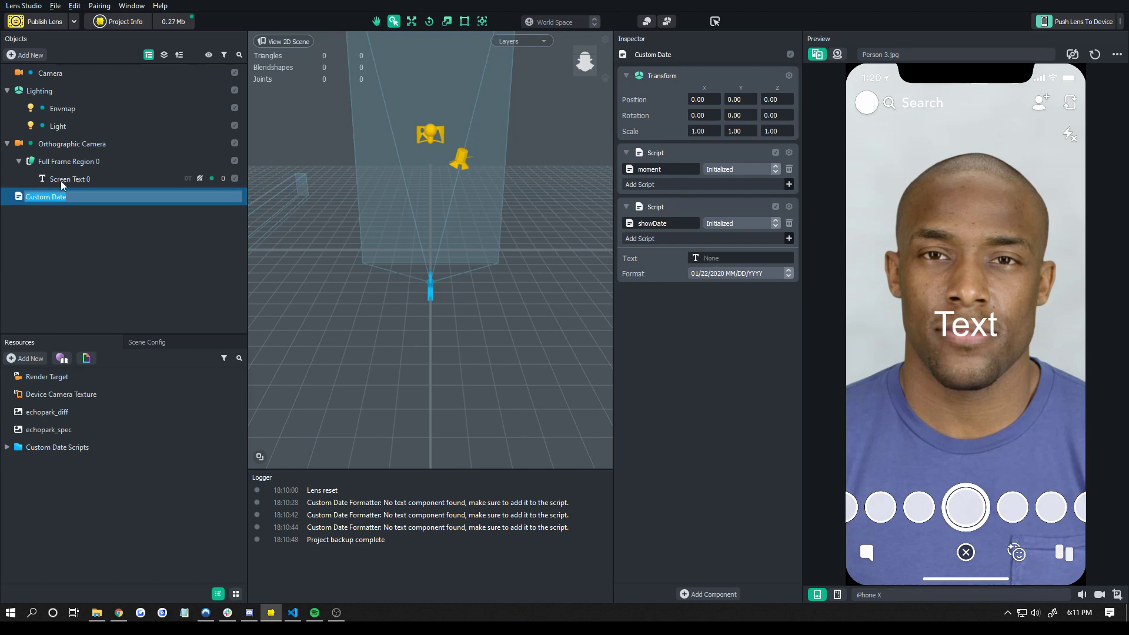
left_click_drag(63, 180, 719, 256)
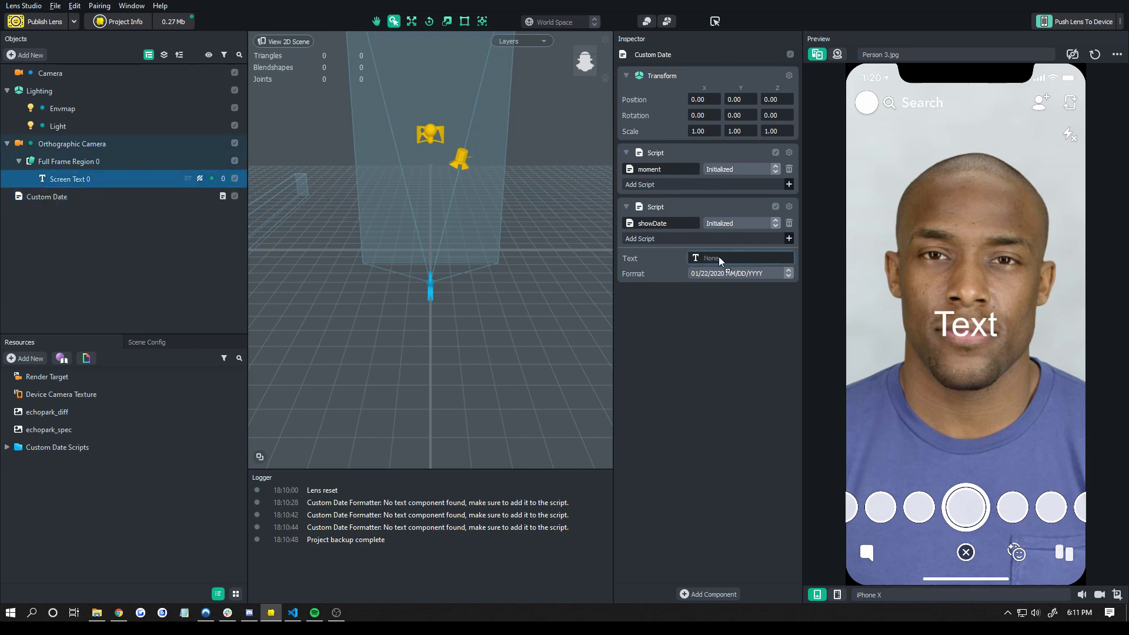
left_click(738, 258)
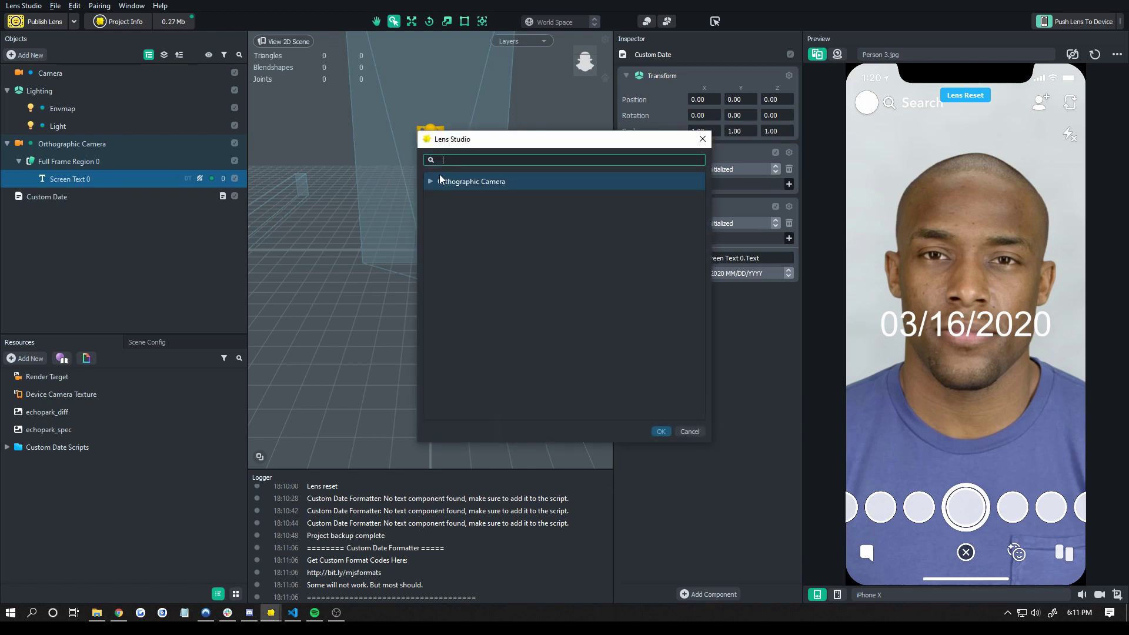
left_click(437, 182)
left_click(431, 181)
left_click(440, 200)
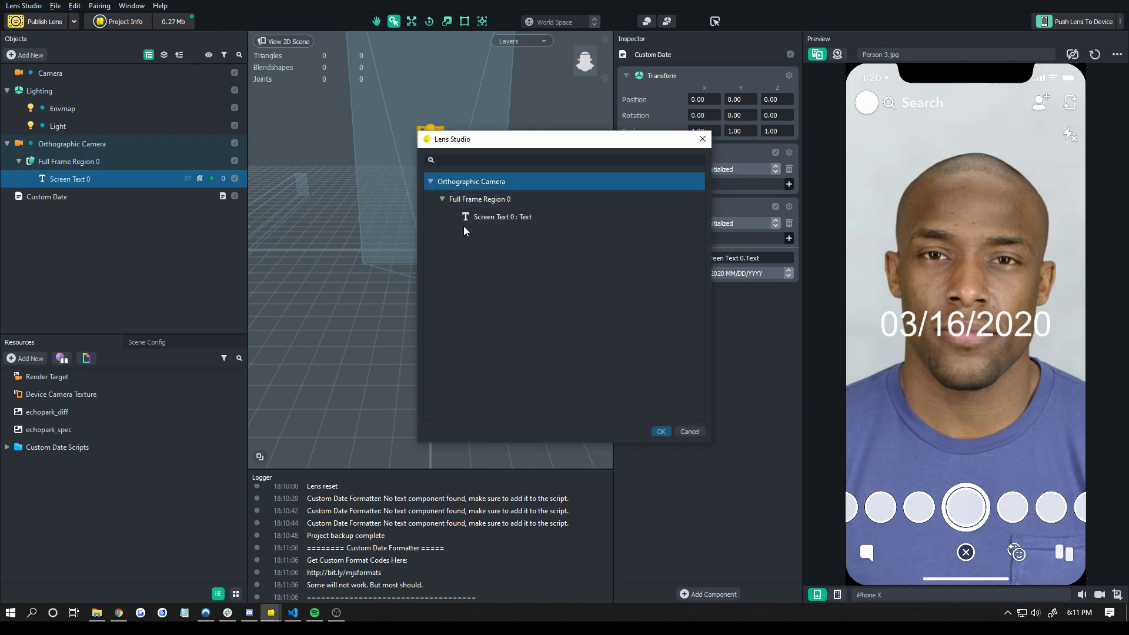
left_click(690, 432)
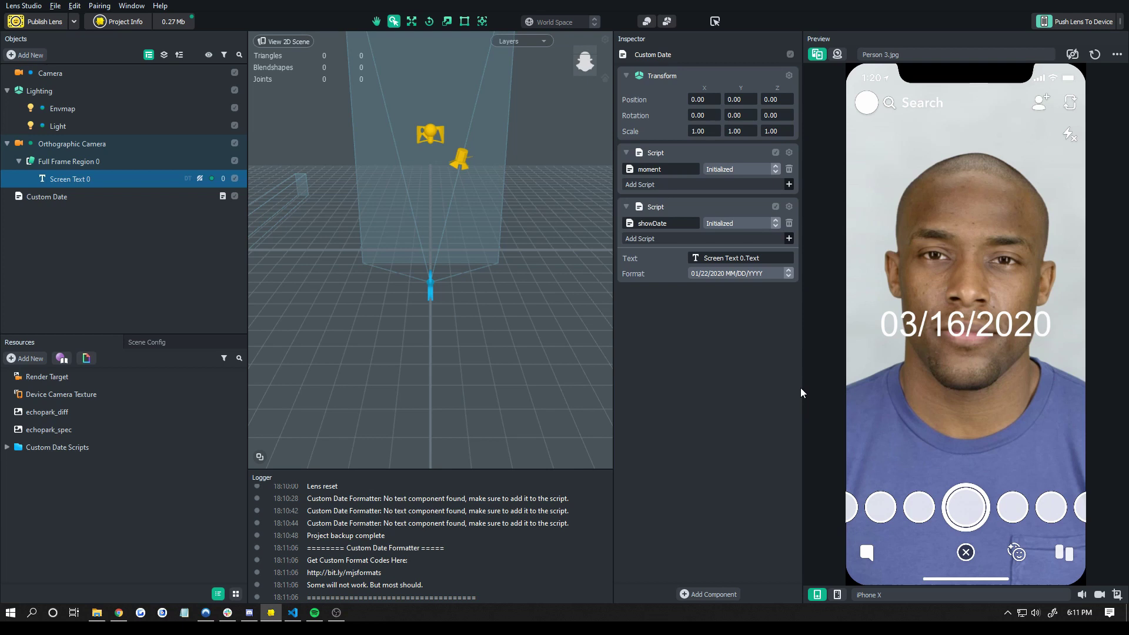
left_click_drag(801, 371, 570, 370)
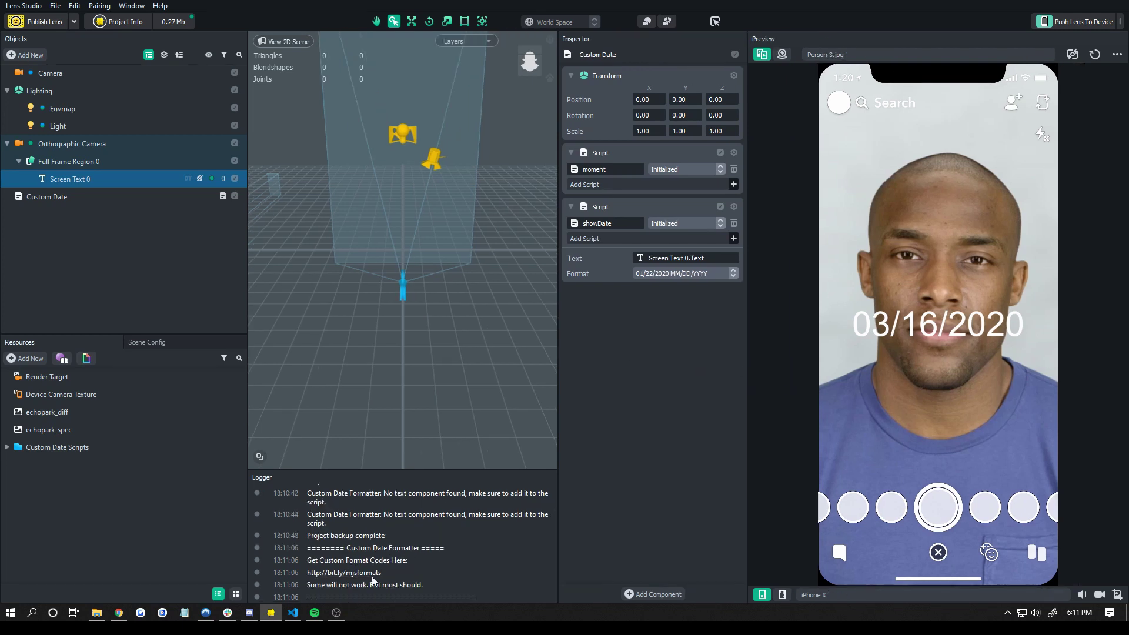
- Try the 22/01/2020 DD/MM/YYYY preset as the showDate script's format
left_click(661, 275)
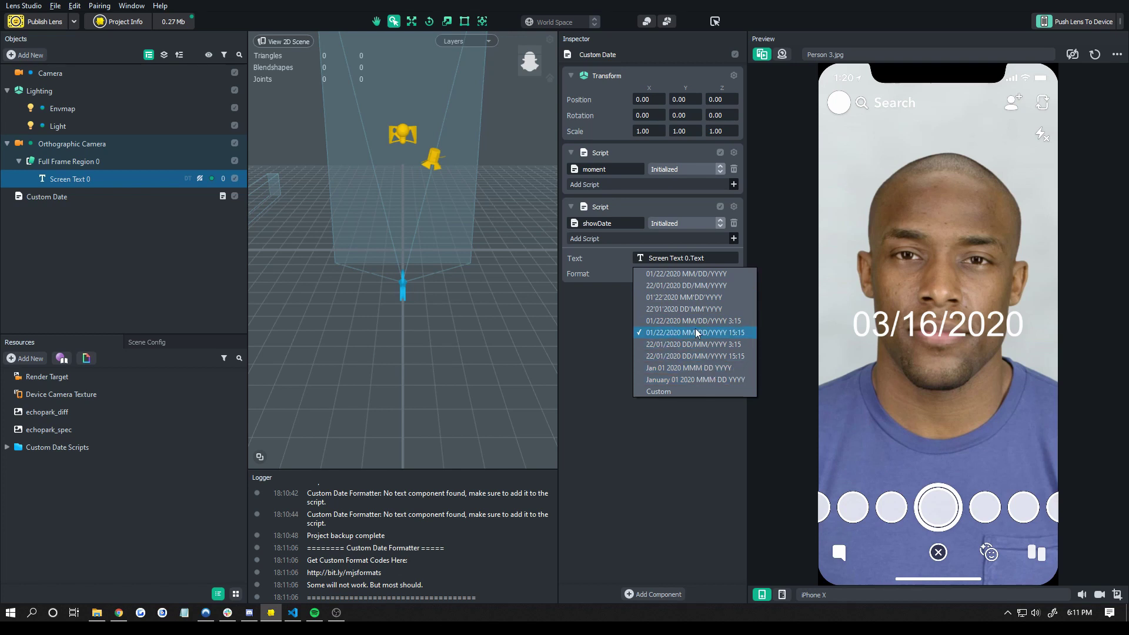
left_click(682, 274)
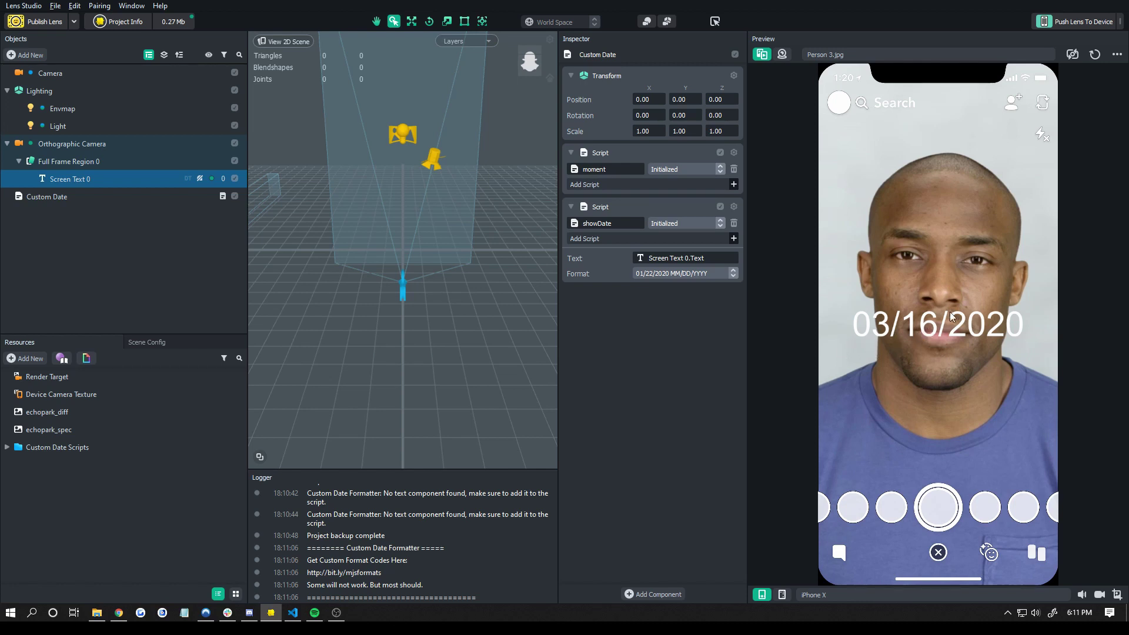
left_click(669, 278)
left_click(669, 287)
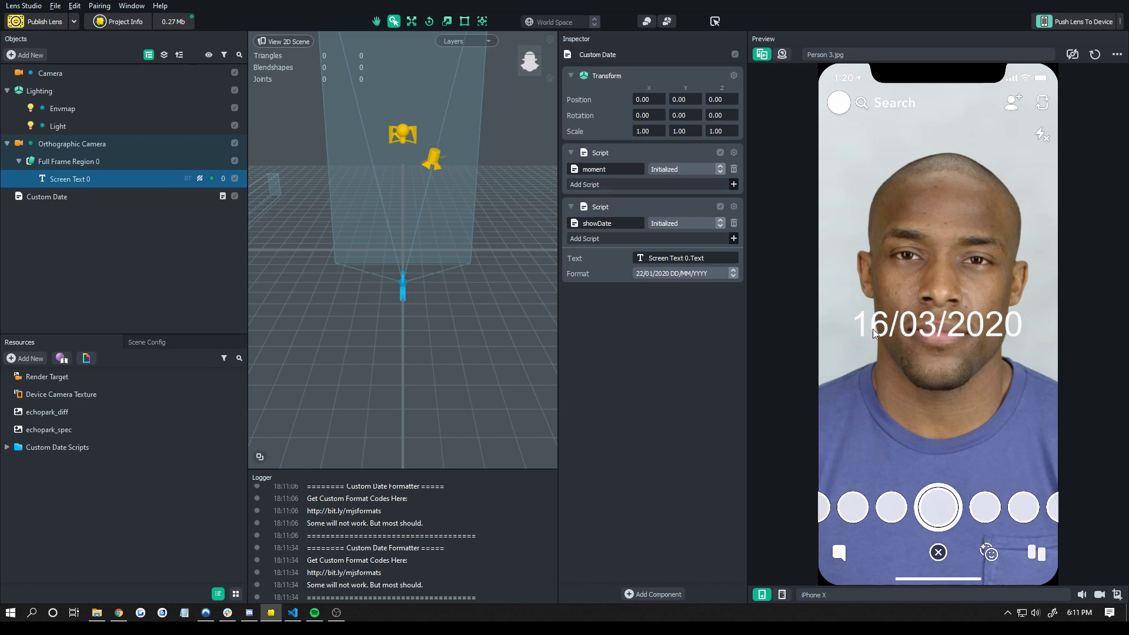
- Try the date-and-time format presets, from 01/22/2020 MM/DD/YYYY 3:15 to 22/01/2020 DD/MM/YYYY 15:15
left_click(679, 274)
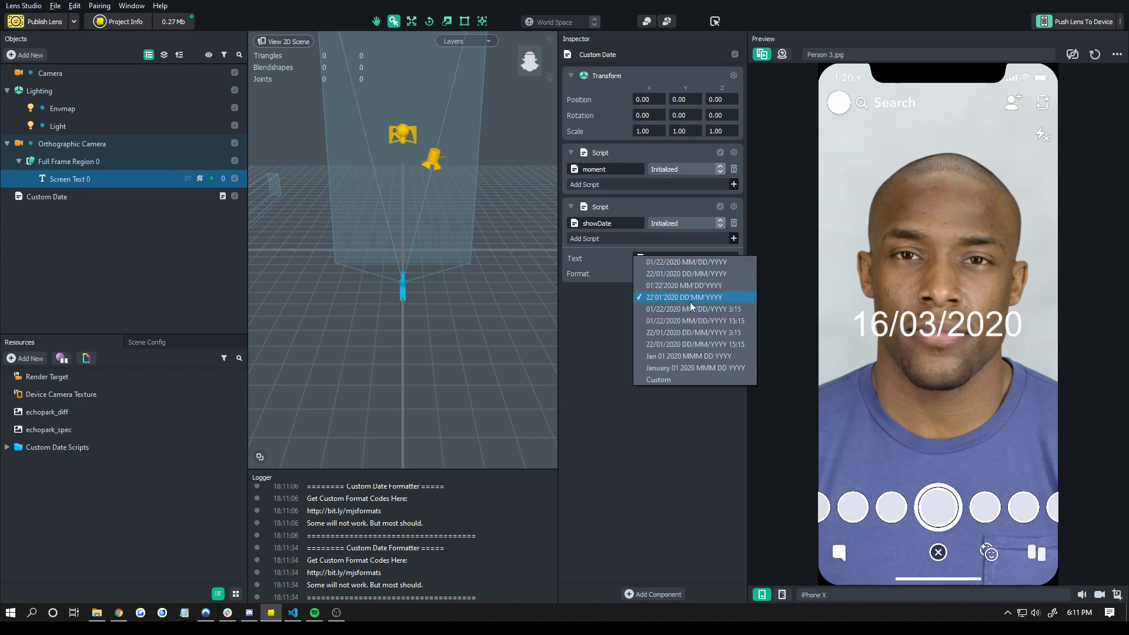
left_click(689, 304)
left_click(681, 273)
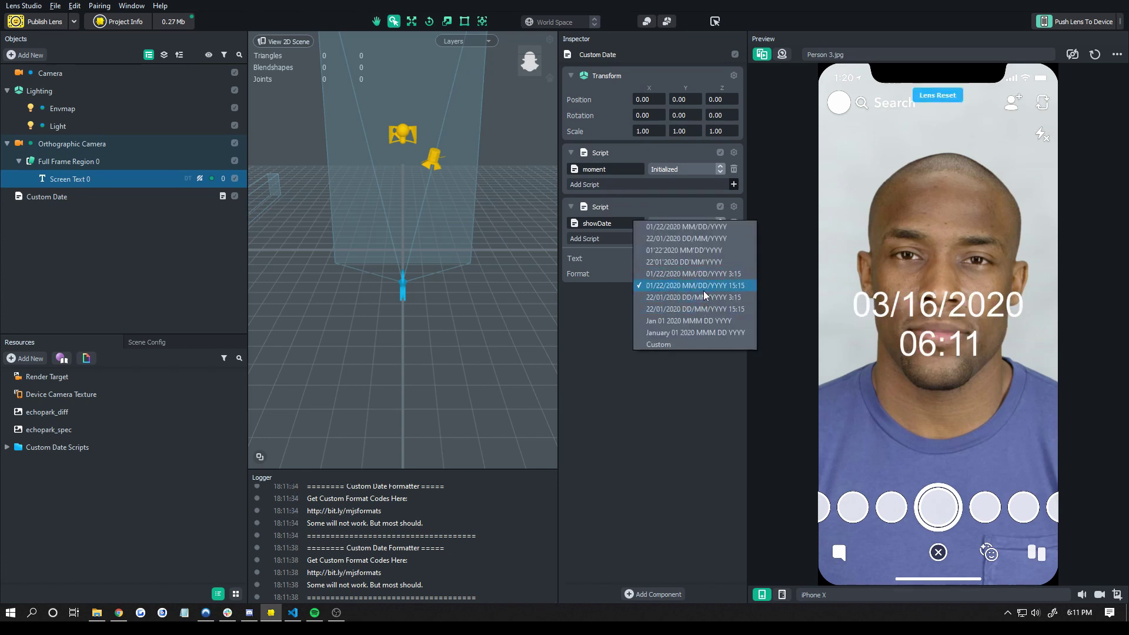
left_click(704, 291)
left_click(682, 274)
left_click(704, 298)
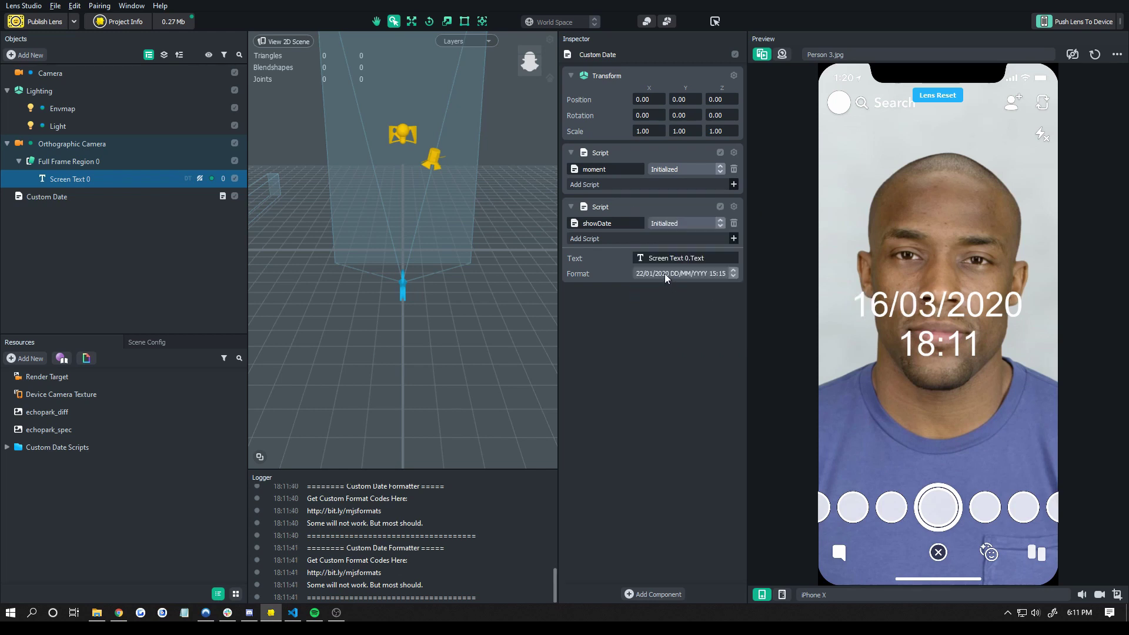
- Try the month-name presets Jan 01 2020 MMM DD YYYY and January 01 2020 MMM DD YYYY
left_click(664, 274)
left_click(666, 286)
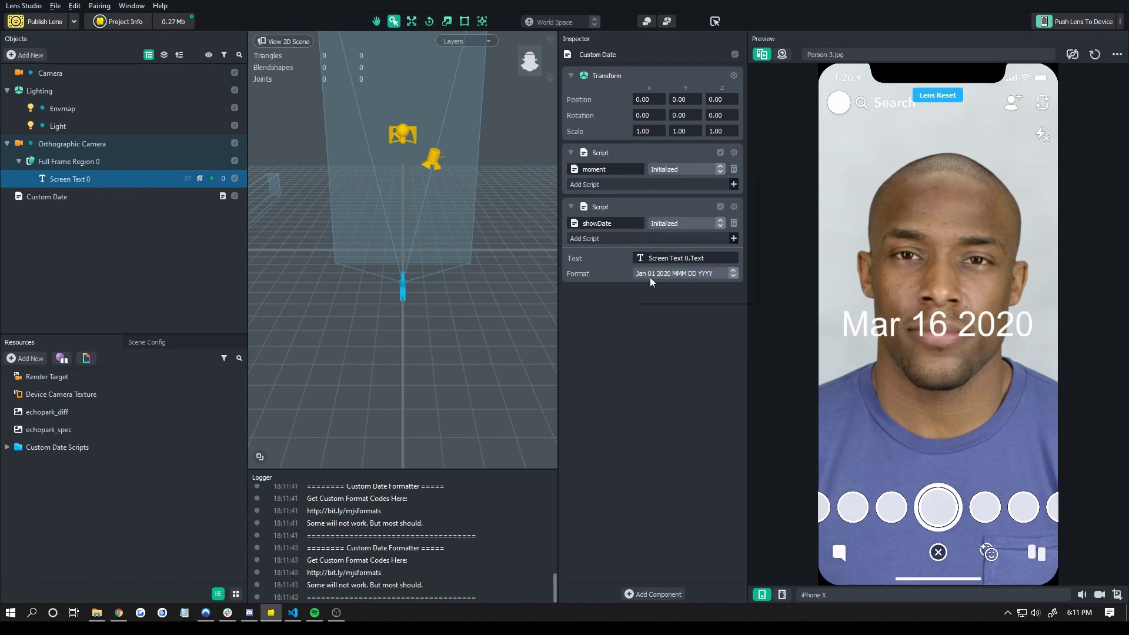
left_click(650, 275)
left_click(665, 288)
- Set the showDate script's format to Custom
left_click(676, 275)
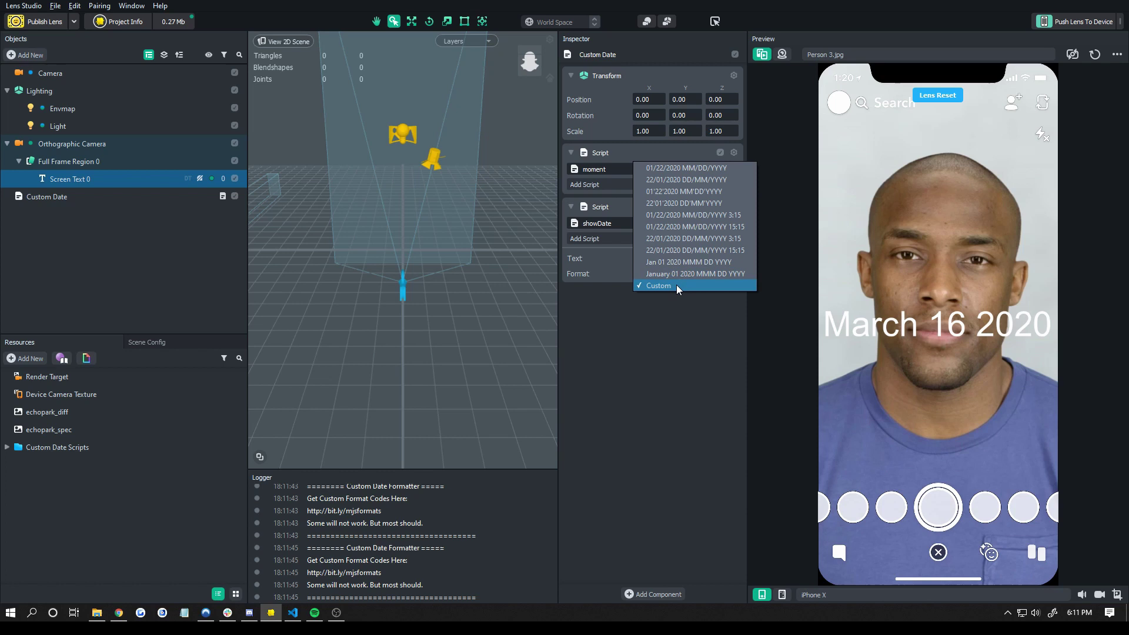
left_click(676, 286)
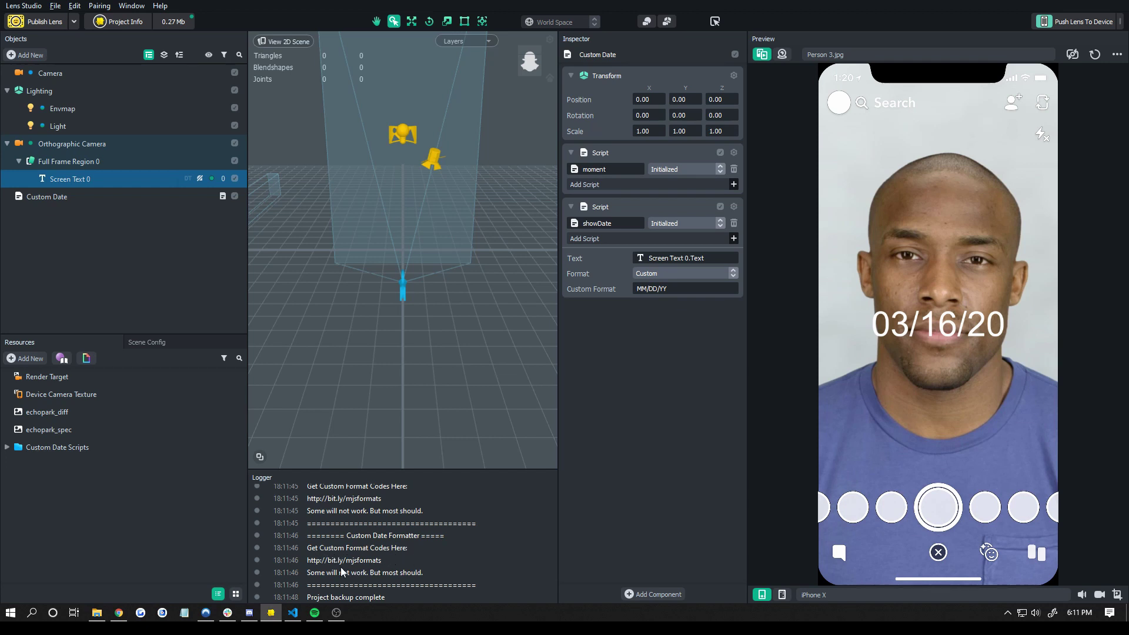
right_click(393, 559)
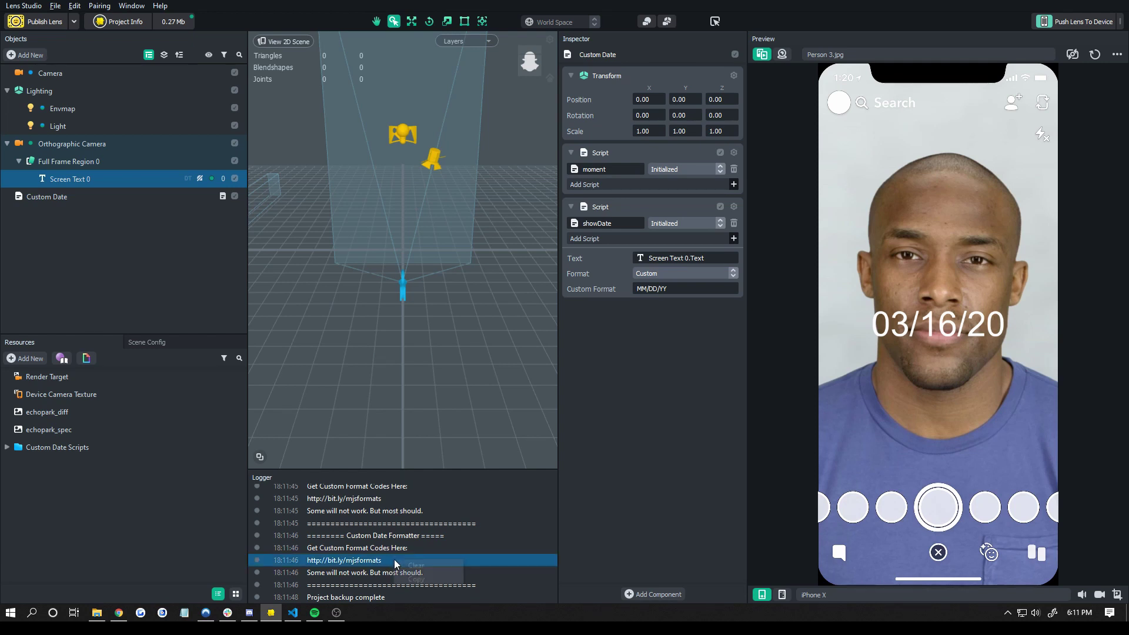
left_click(294, 561)
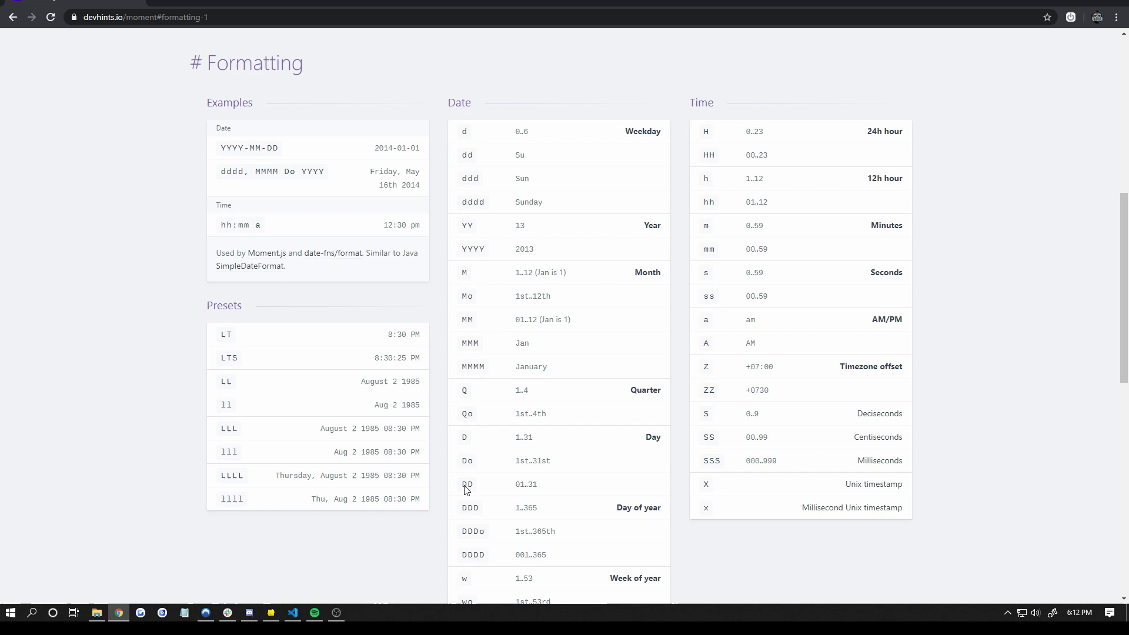
scroll(615, 484, "down", 3)
scroll(620, 485, "up", 3)
left_click_drag(788, 405, 698, 371)
left_click(710, 369)
left_click(802, 393)
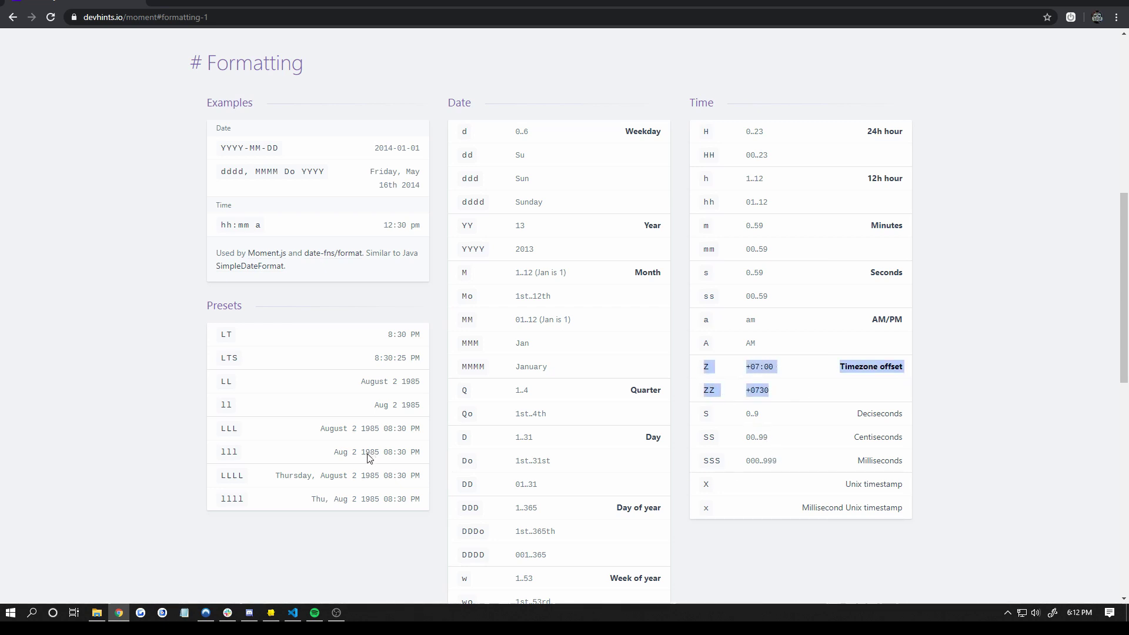
scroll(368, 459, "down", 1)
scroll(582, 511, "down", 1)
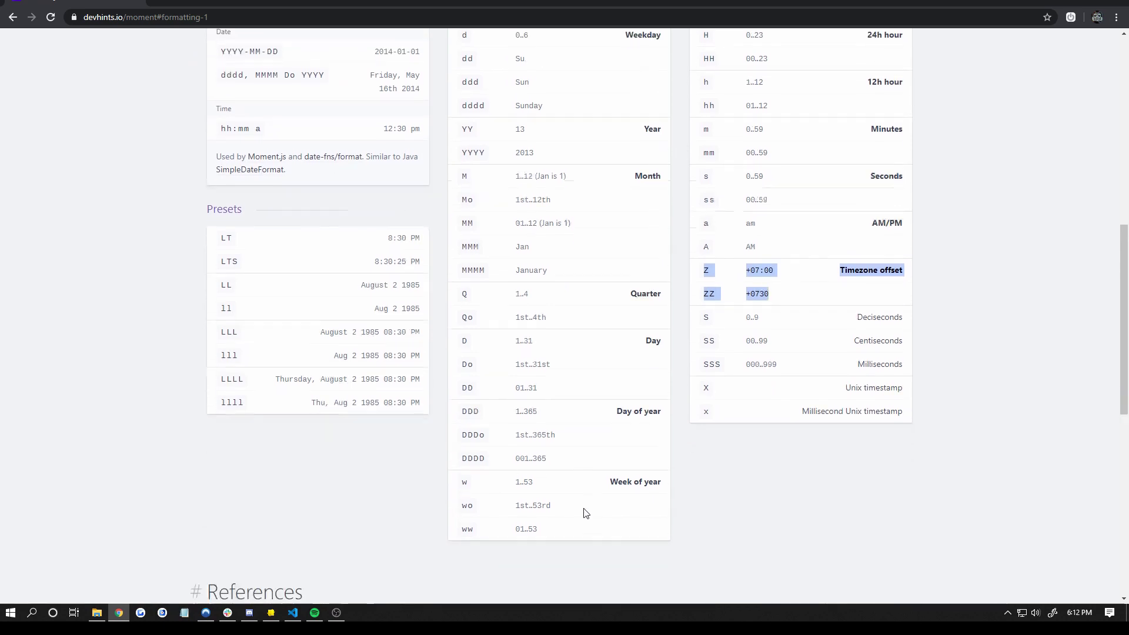
left_click(773, 522)
scroll(774, 522, "up", 1)
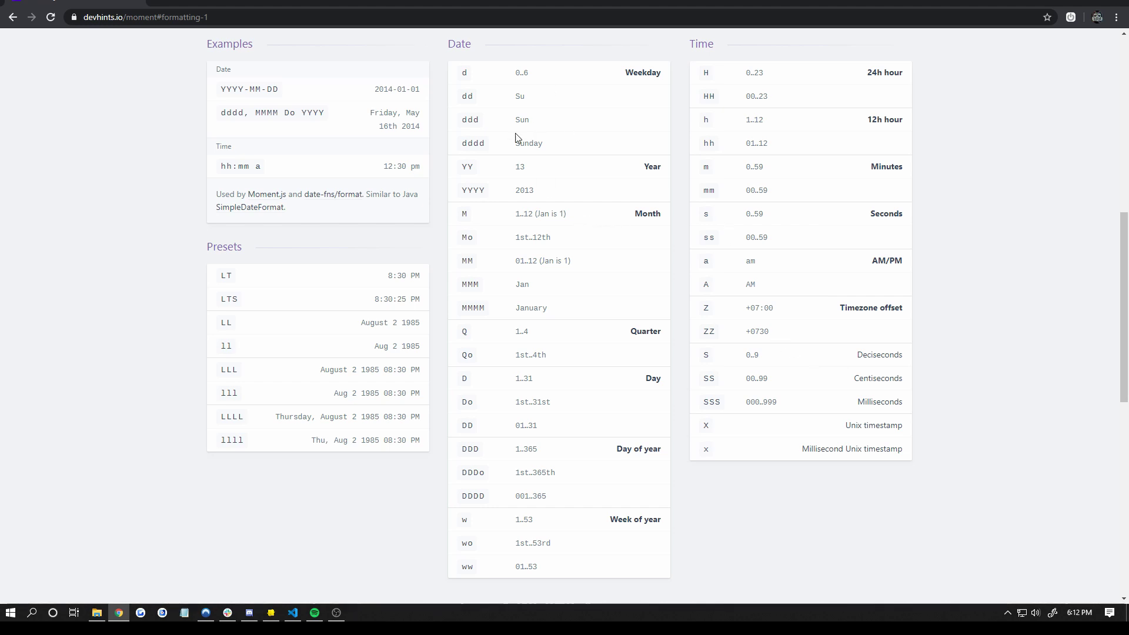
scroll(453, 339, "down", 1)
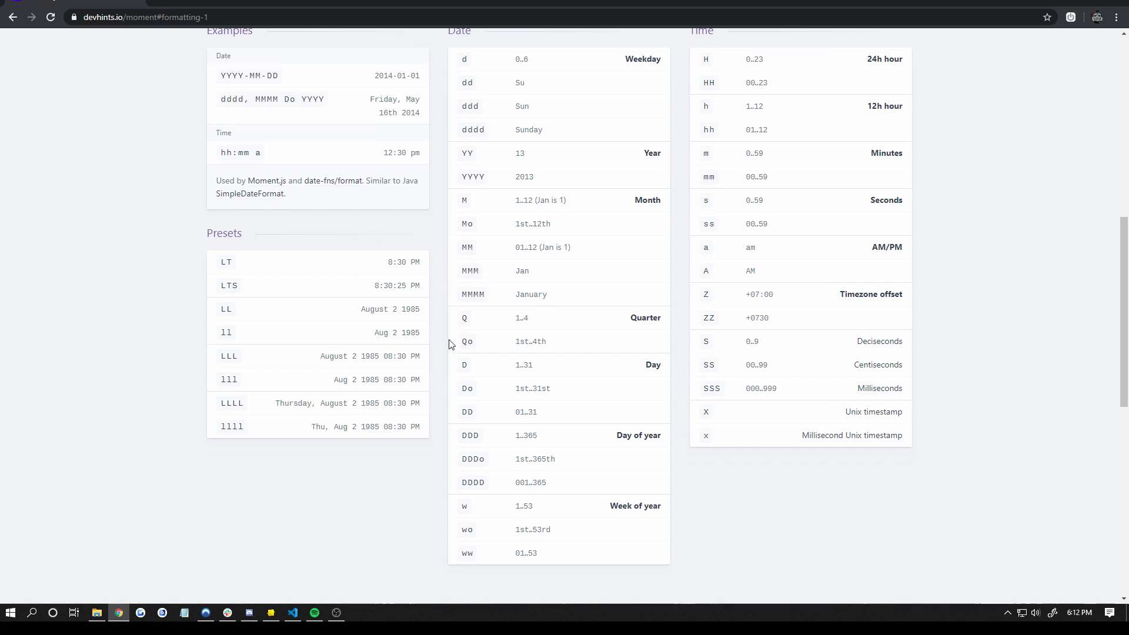
scroll(524, 259, "up", 1)
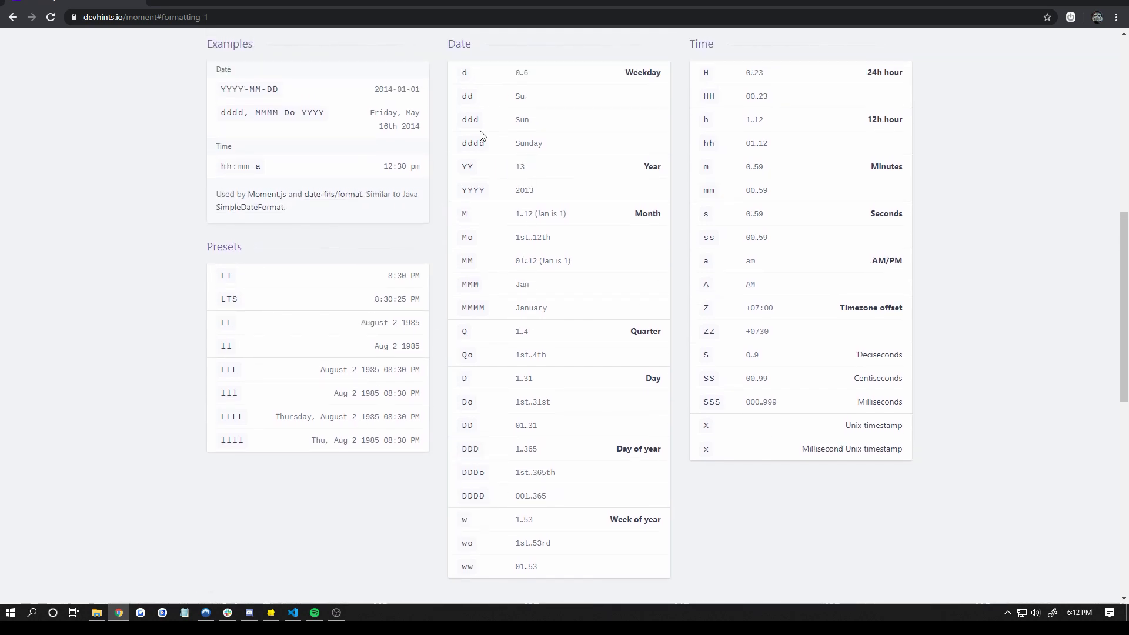
- Switch back to Lens Studio and set the showDate script's custom format to dddd
left_click(271, 613)
left_click(665, 287)
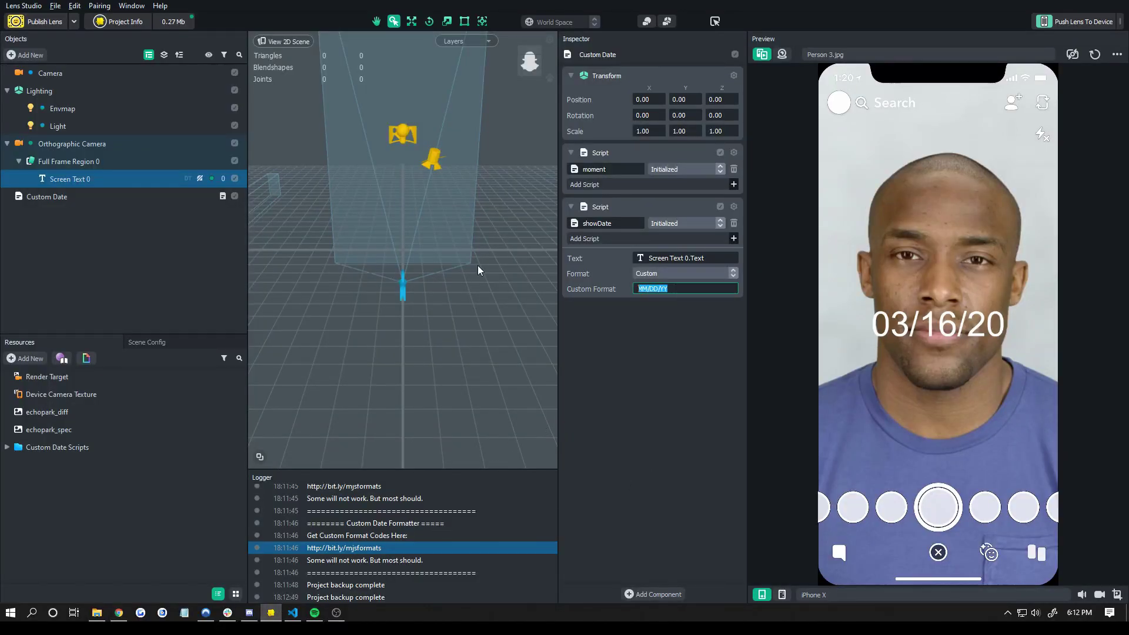
key("BackSpace")
type("dddd")
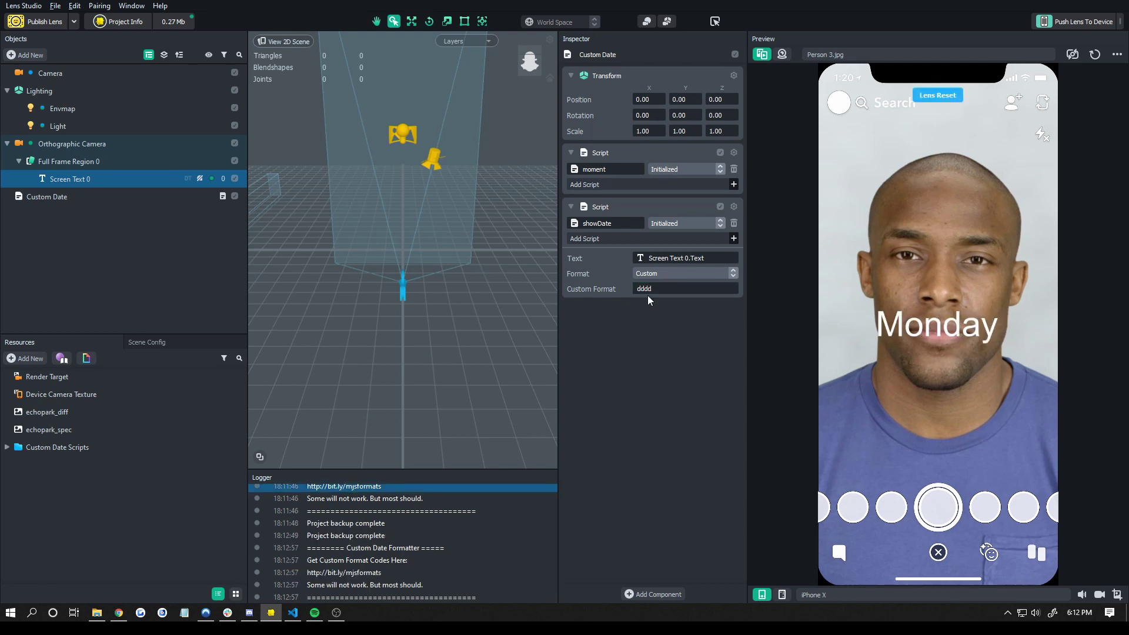
- Check the month codes on the devhints reference page and extend the custom format to dddd MMM in Lens Studio
left_click(119, 612)
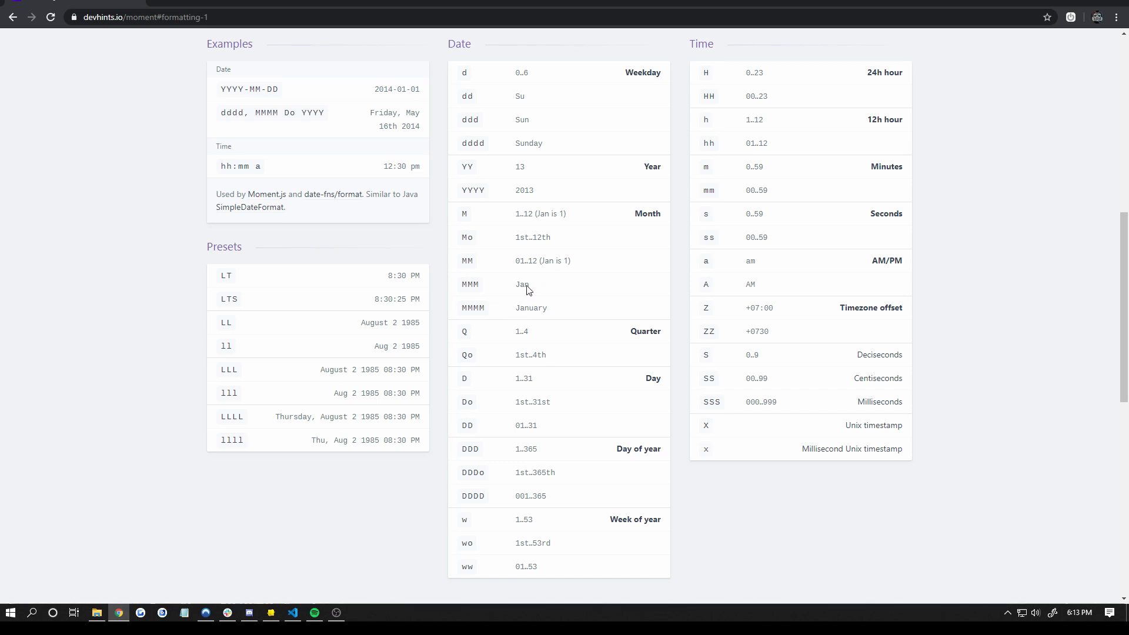
left_click(277, 613)
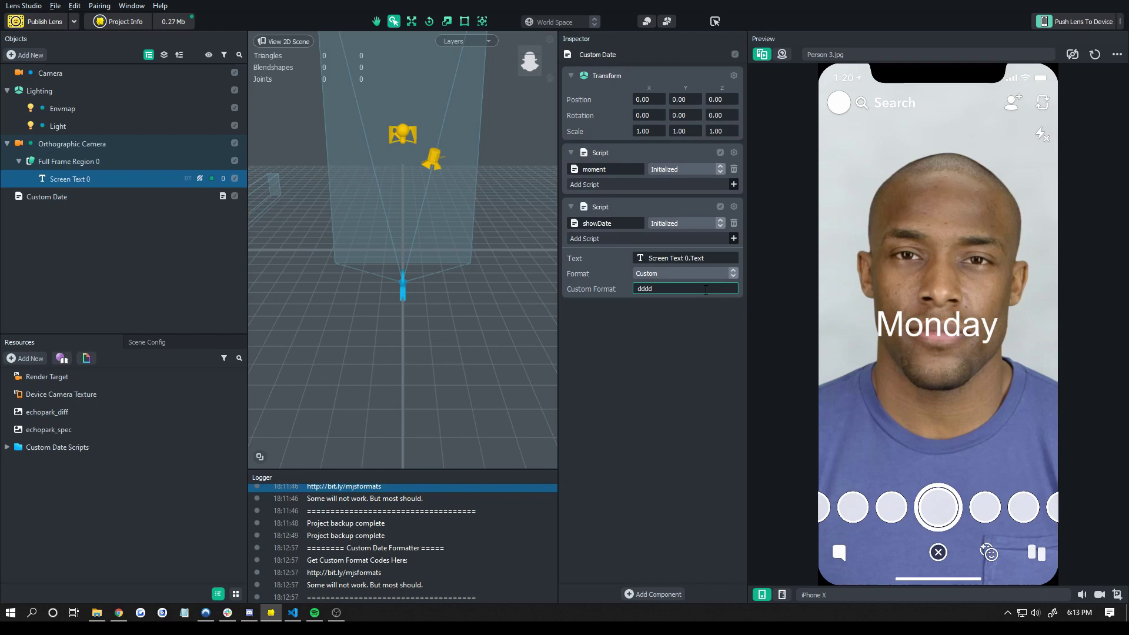
type("MMM")
key("Return")
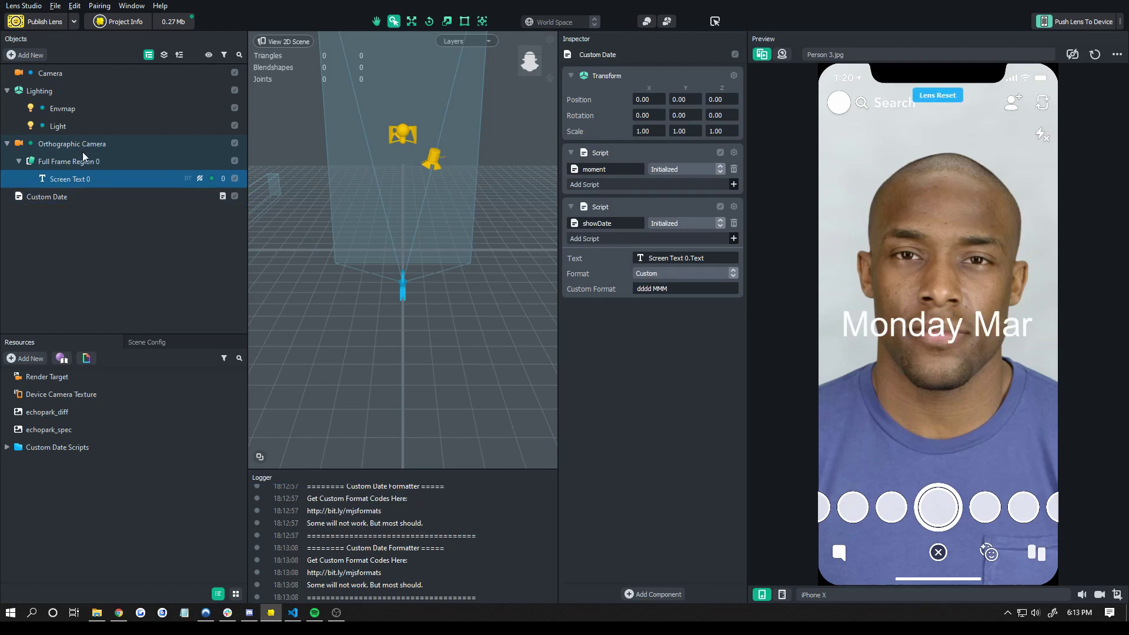
- Set the font size of Screen Text 0 to 30 and reduce it further to 25
left_click(79, 183)
left_click(599, 364)
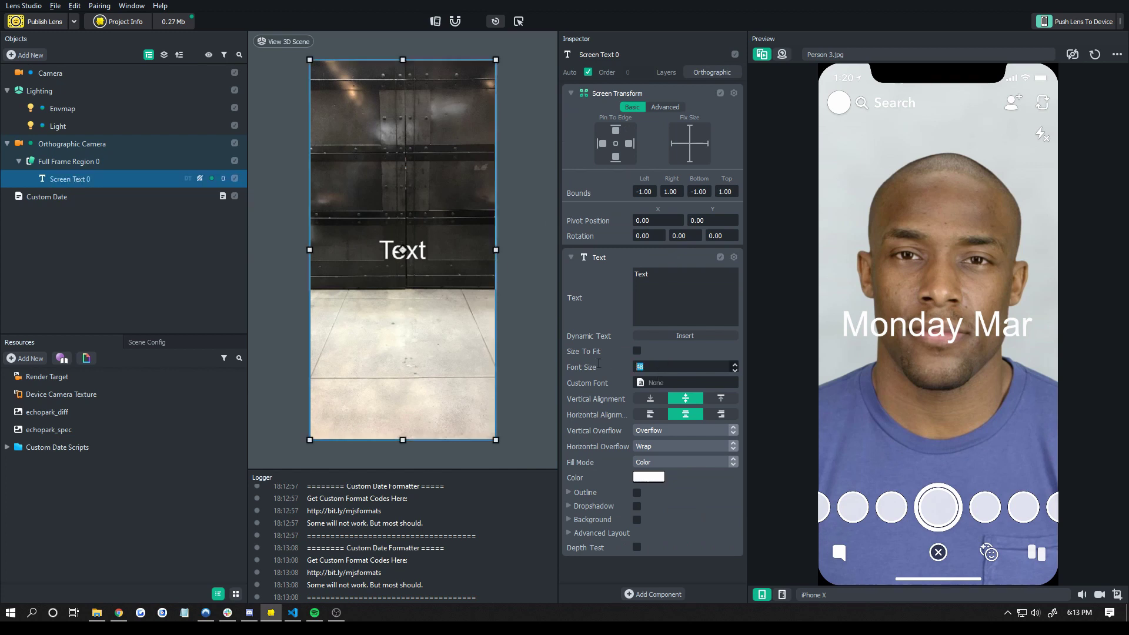
type("30")
key("Return")
left_click(608, 366)
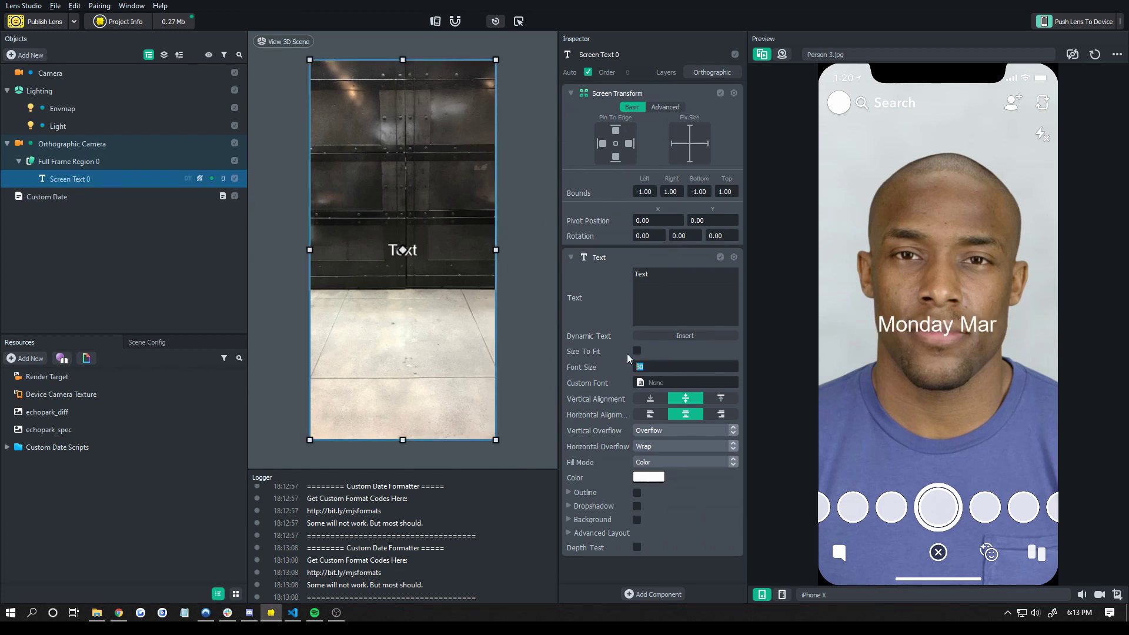
key("Return")
- Extend the Custom Date object's custom format with the day and year codes to dddd MMM DD, YYYY
left_click(47, 196)
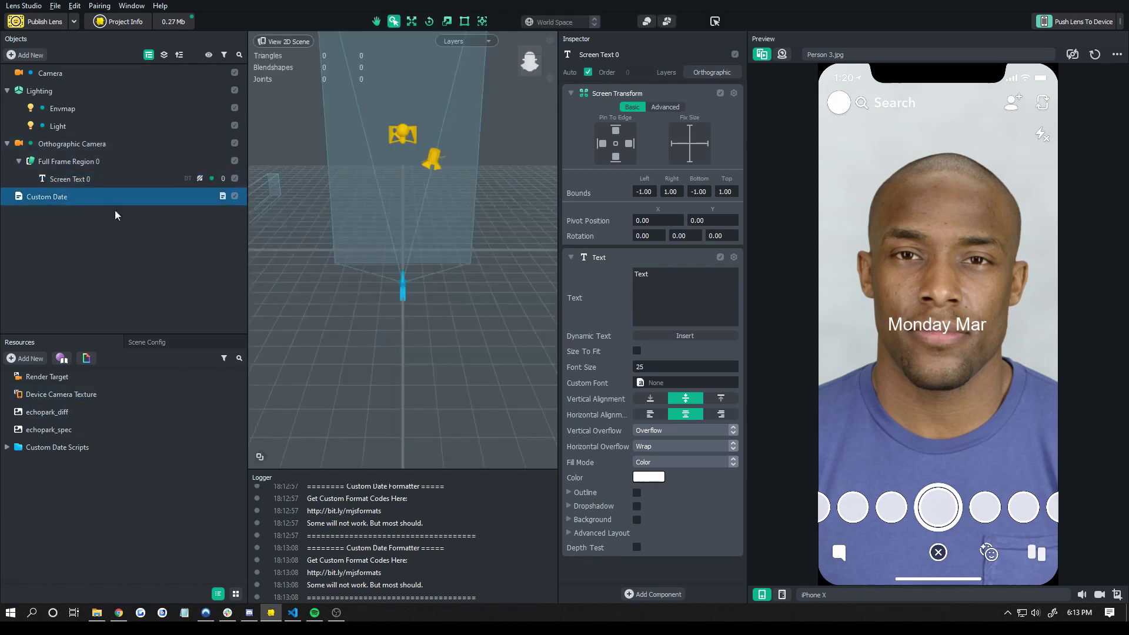
left_click(698, 290)
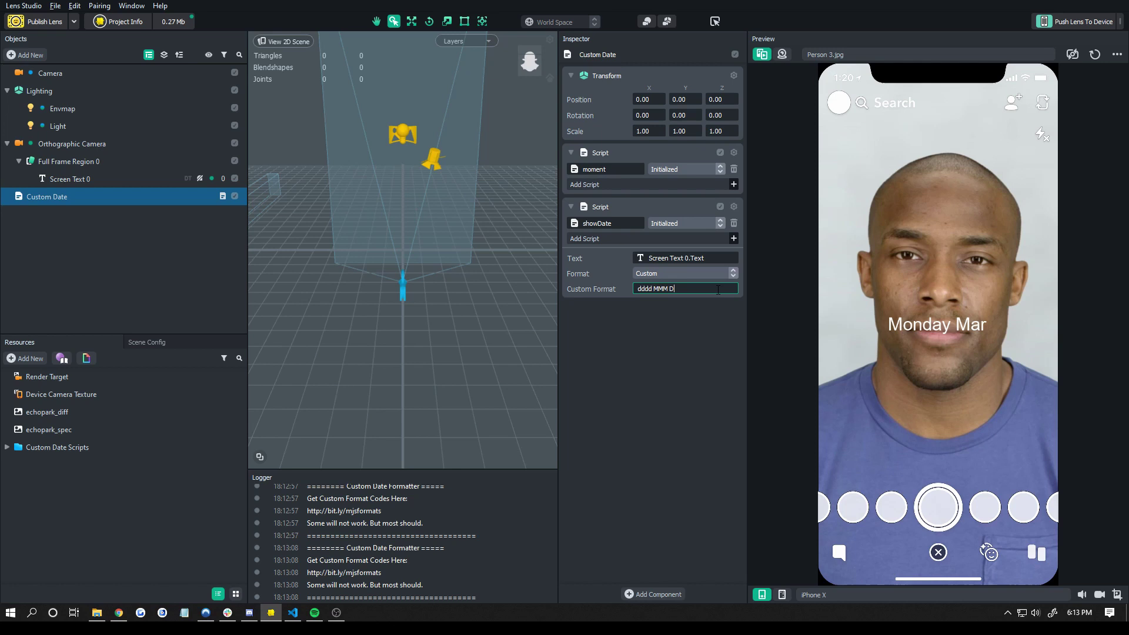
key("Return")
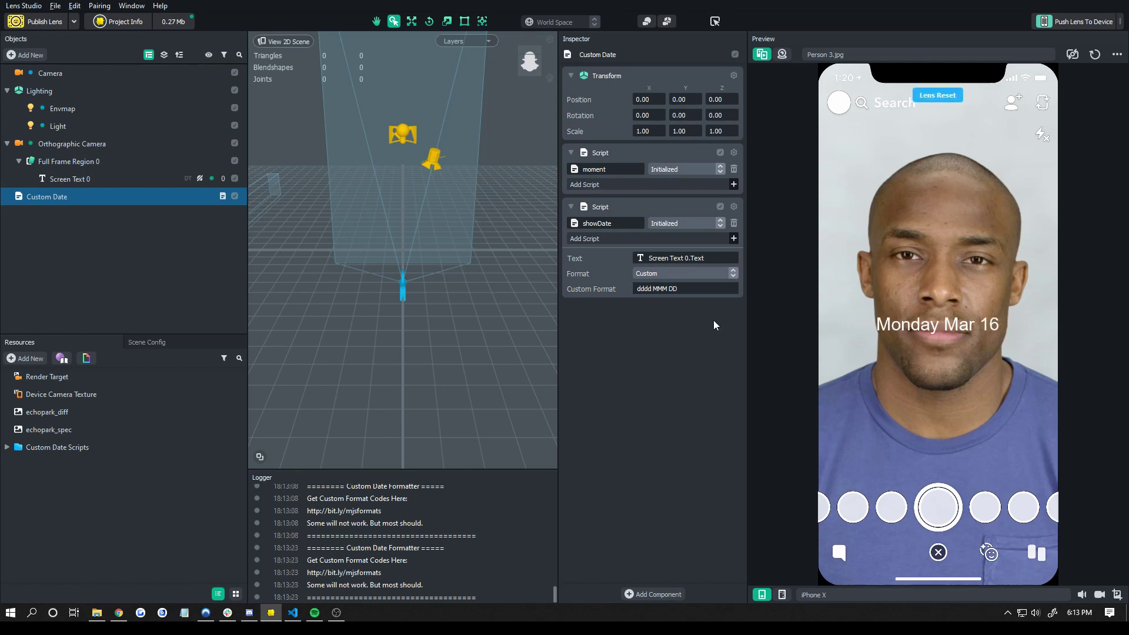
left_click(698, 290)
type(", YYYY")
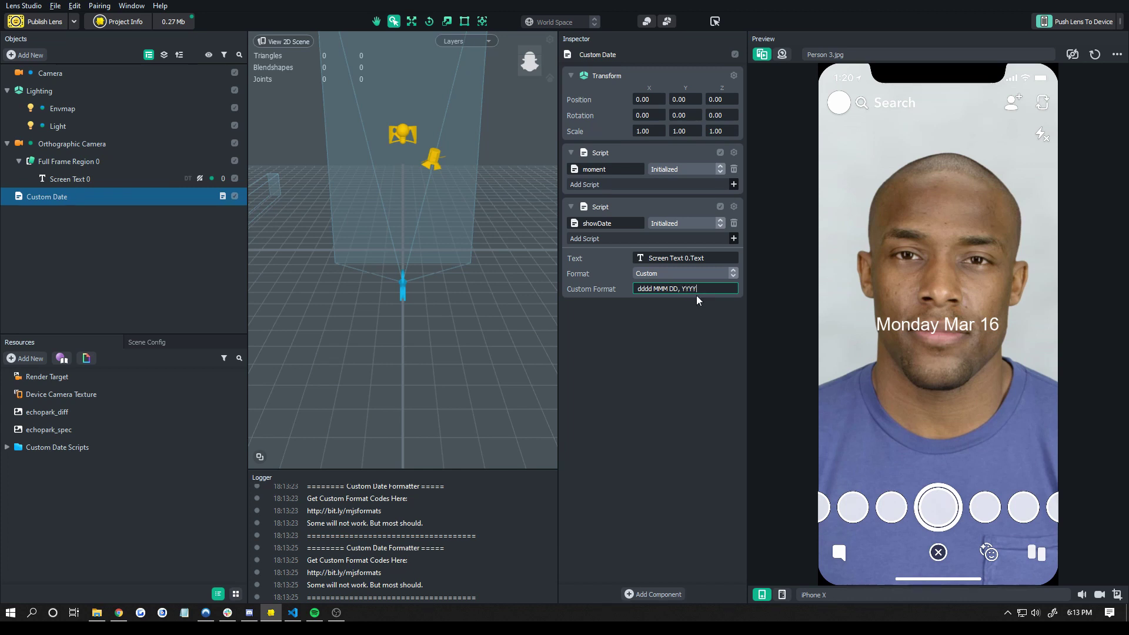
key("Return")
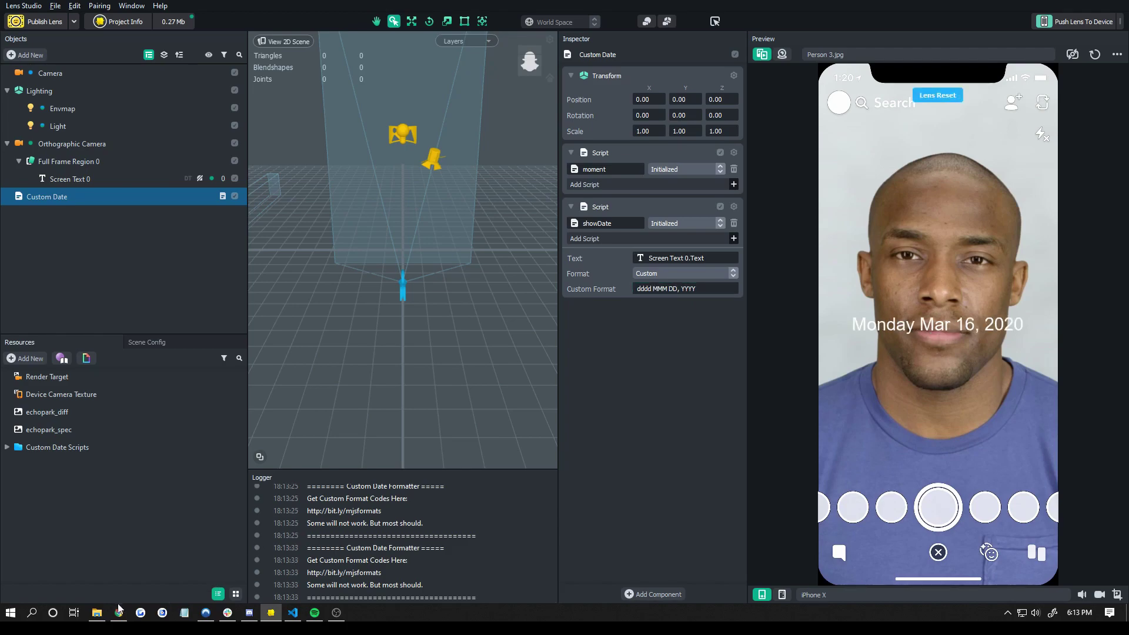
- Look up the centisecond and millisecond codes on the reference page and append SS SSS to the custom format in Lens Studio
left_click(119, 612)
scroll(620, 479, "down", 1)
scroll(498, 313, "up", 2)
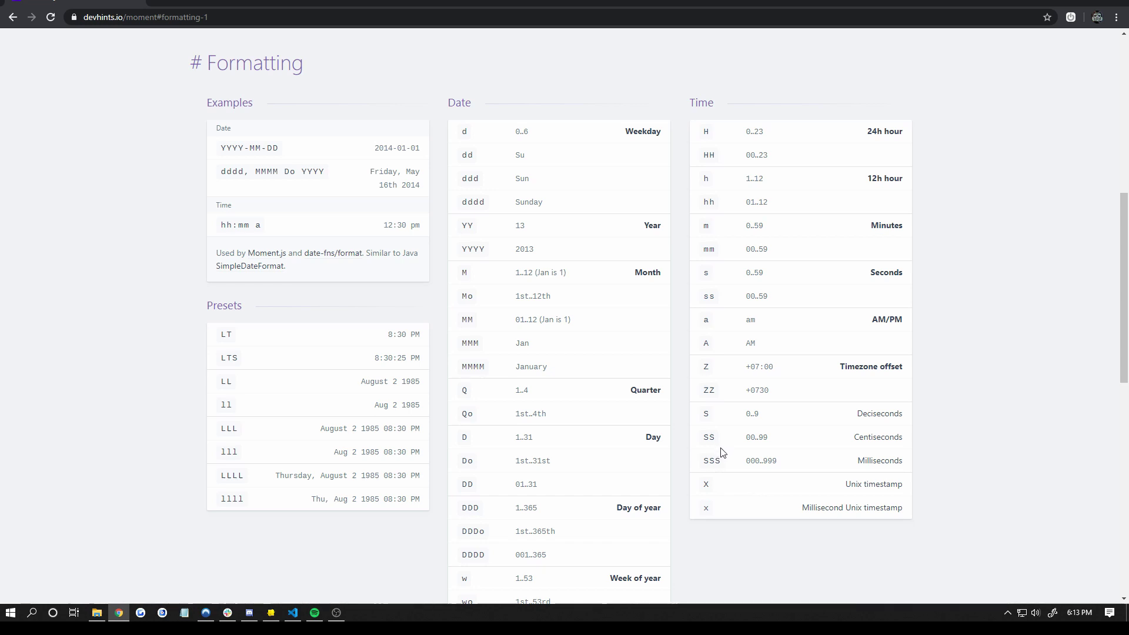
left_click(270, 613)
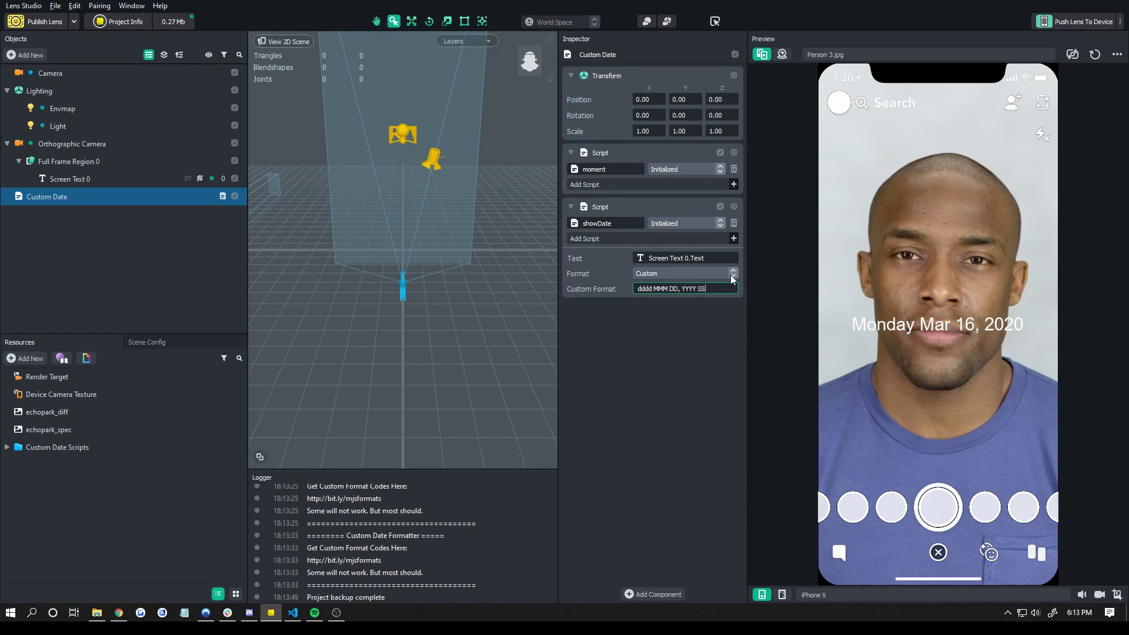
left_click(722, 315)
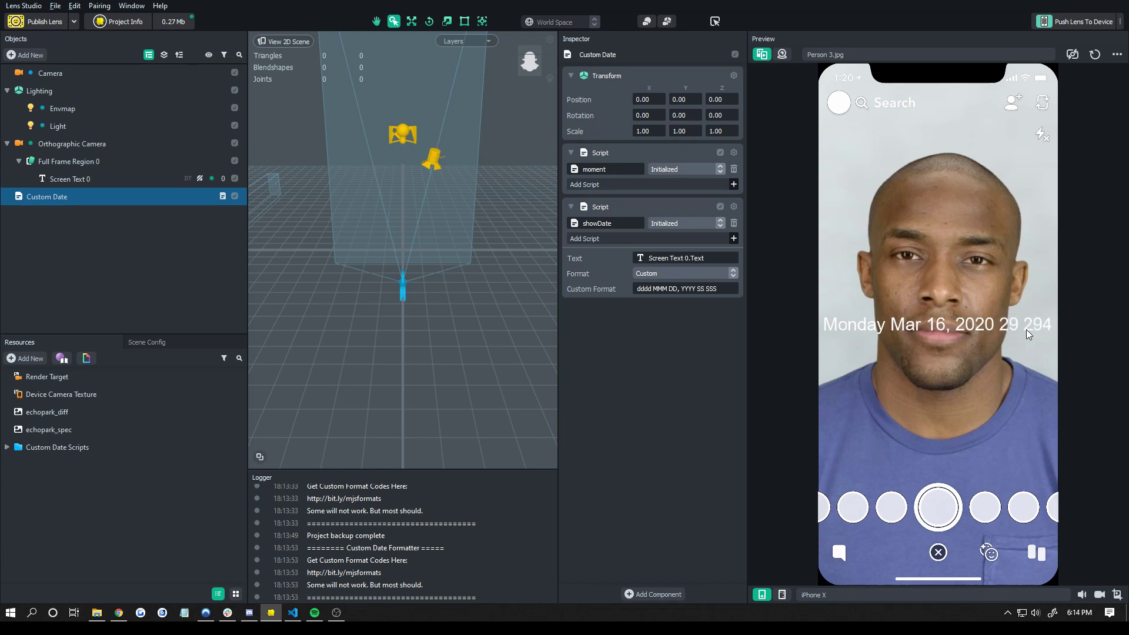
- Add a comma after dddd so the custom format reads dddd, MMM DD, YYYY SS SSS
left_click(119, 612)
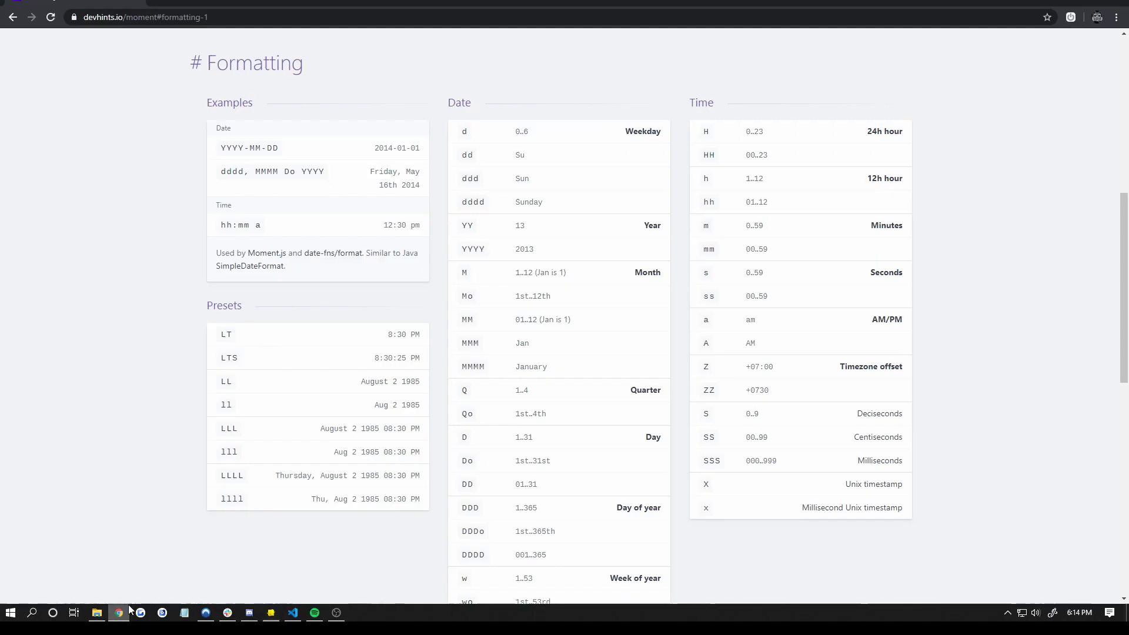
left_click(271, 612)
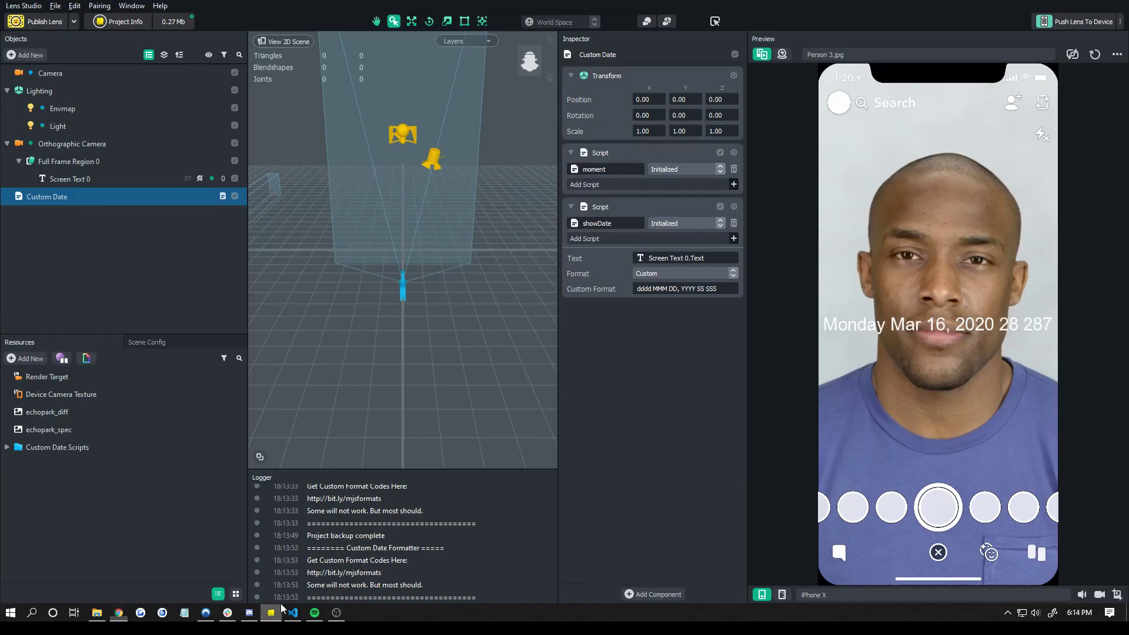
left_click(652, 288)
type(",")
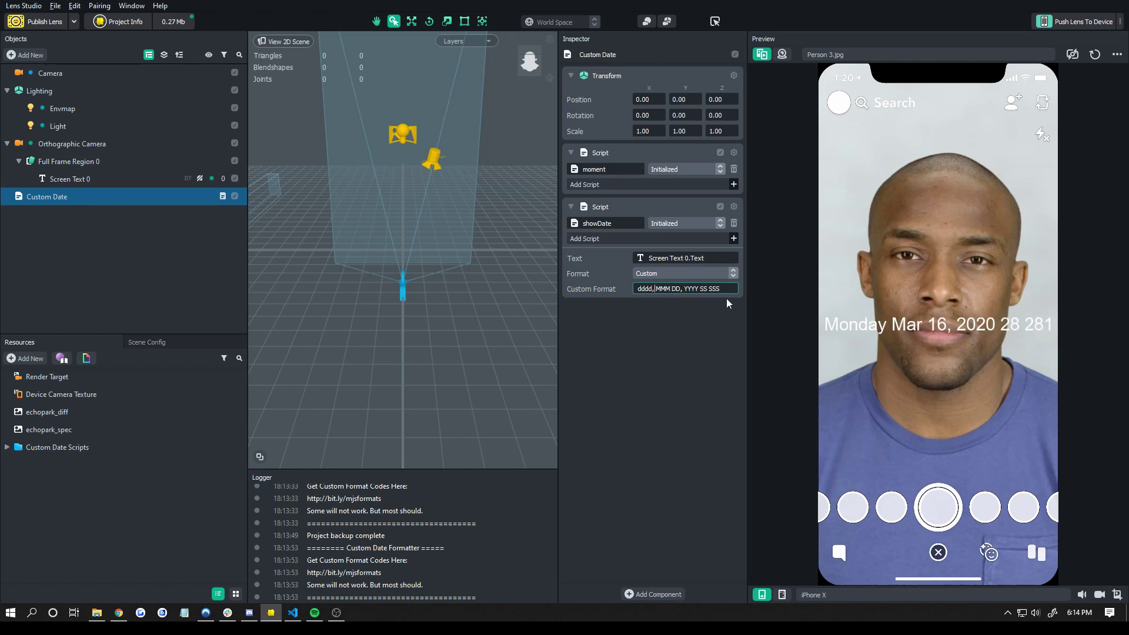
key("Return")
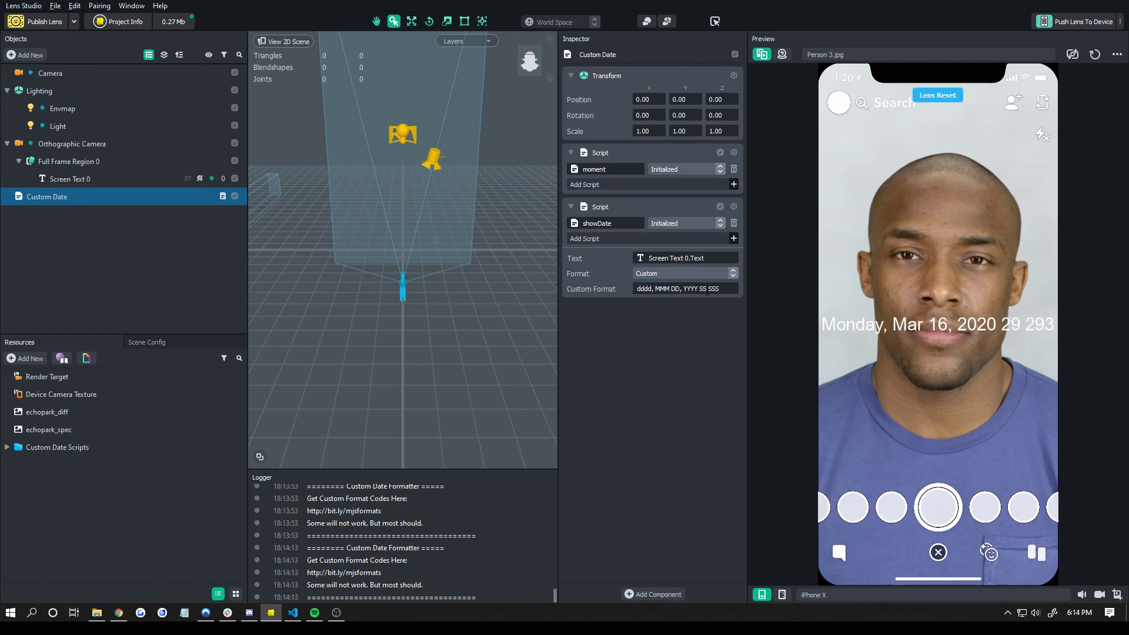
- Insert a slash between YYYY and SS in the custom format
left_click(727, 288)
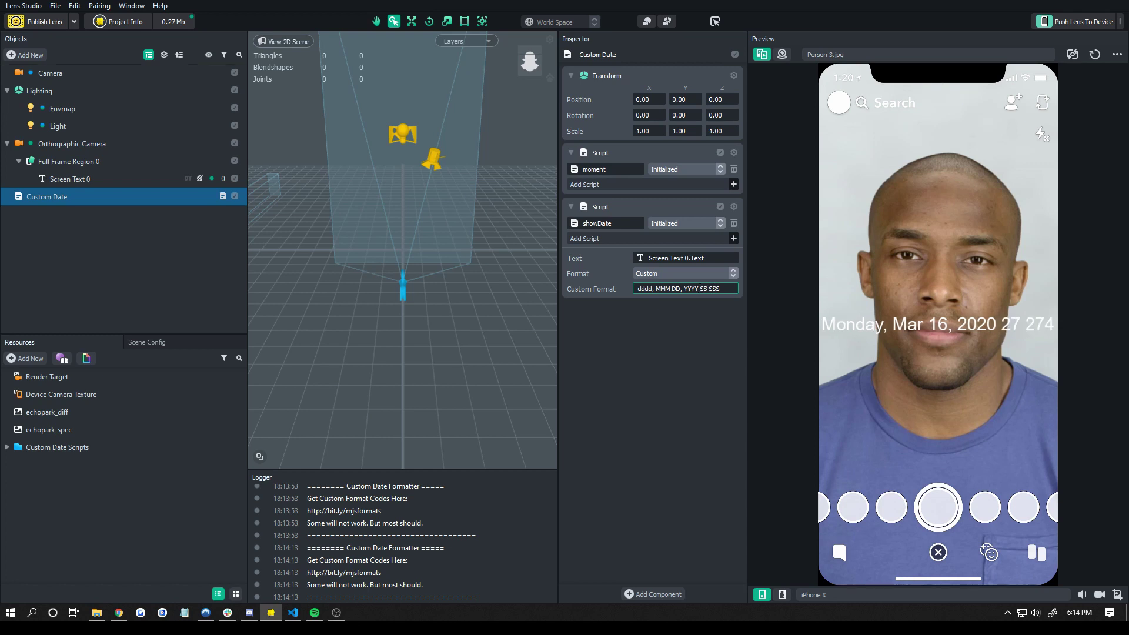
key("Left")
key("Left")
key("Left")
key("Left")
key("Left")
key("Left")
type("/")
key("Return")
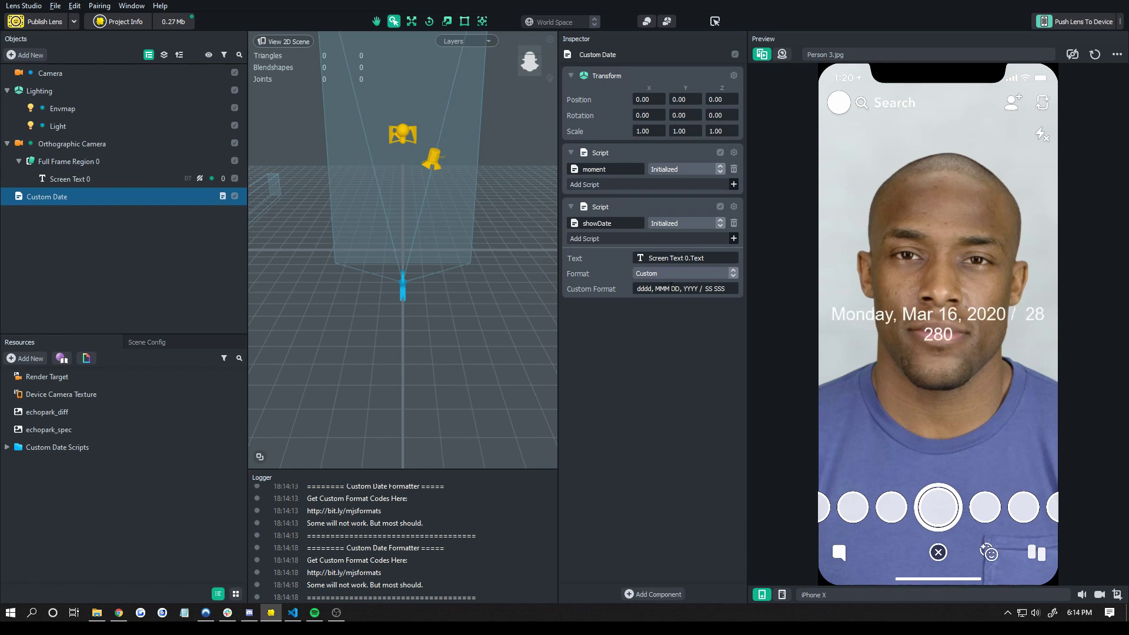
- Try an equals sign between MMM and DD in the custom format and remove it again
left_click(673, 288)
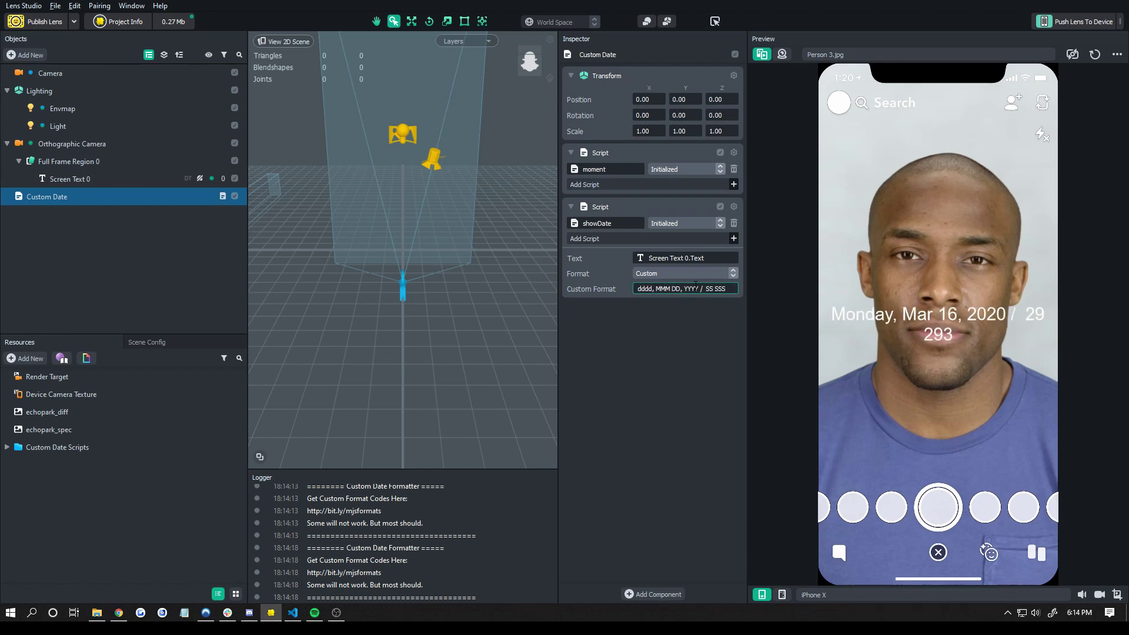
type("=")
left_click(683, 359)
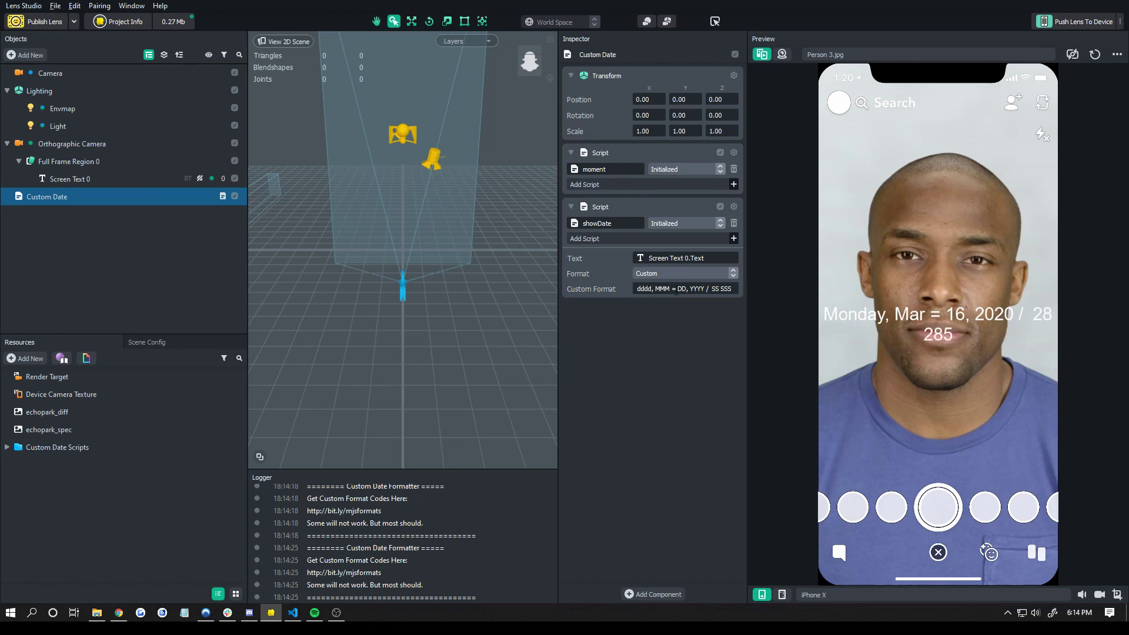
left_click(673, 288)
key("Delete")
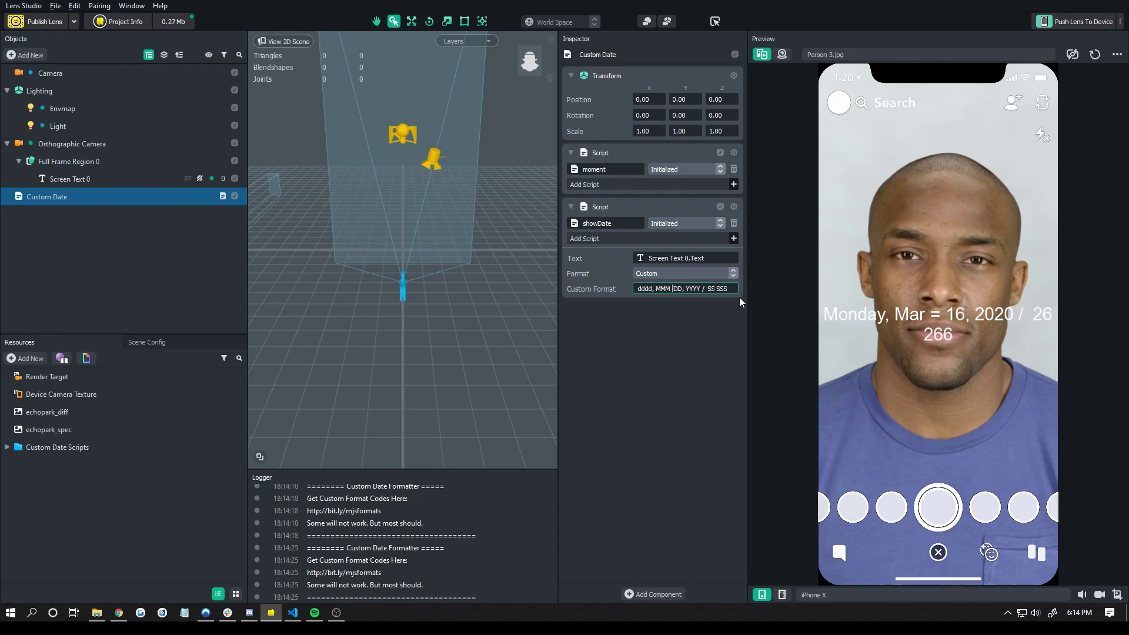
- Try the letters d and k between MMM and DD in the custom format
type("d")
left_click(680, 361)
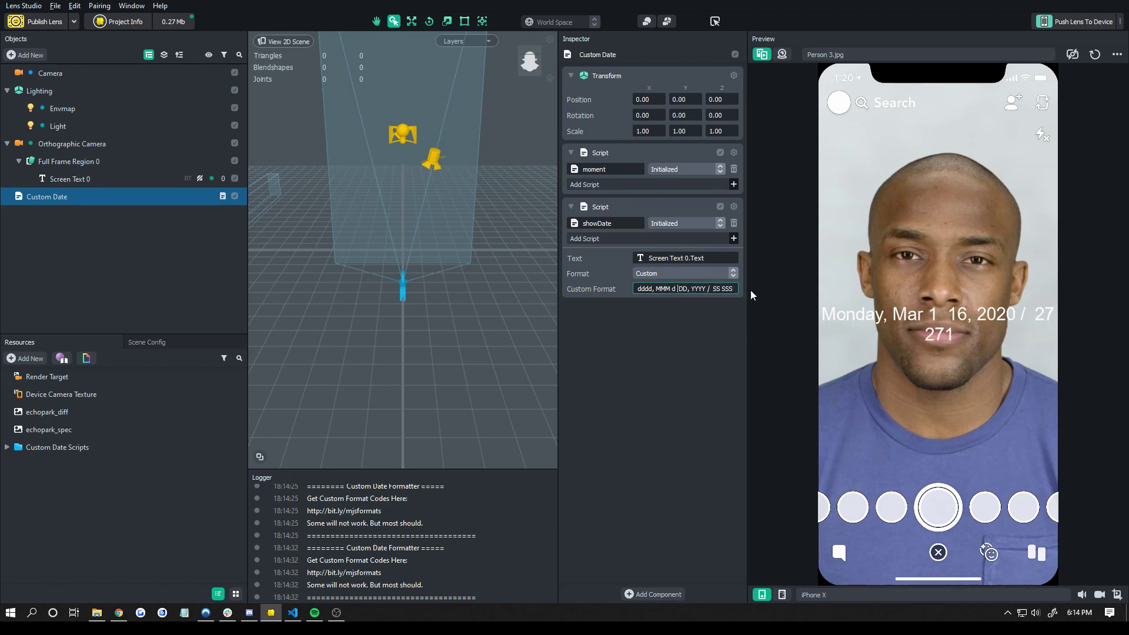
key("BackSpace")
type("k")
key("Return")
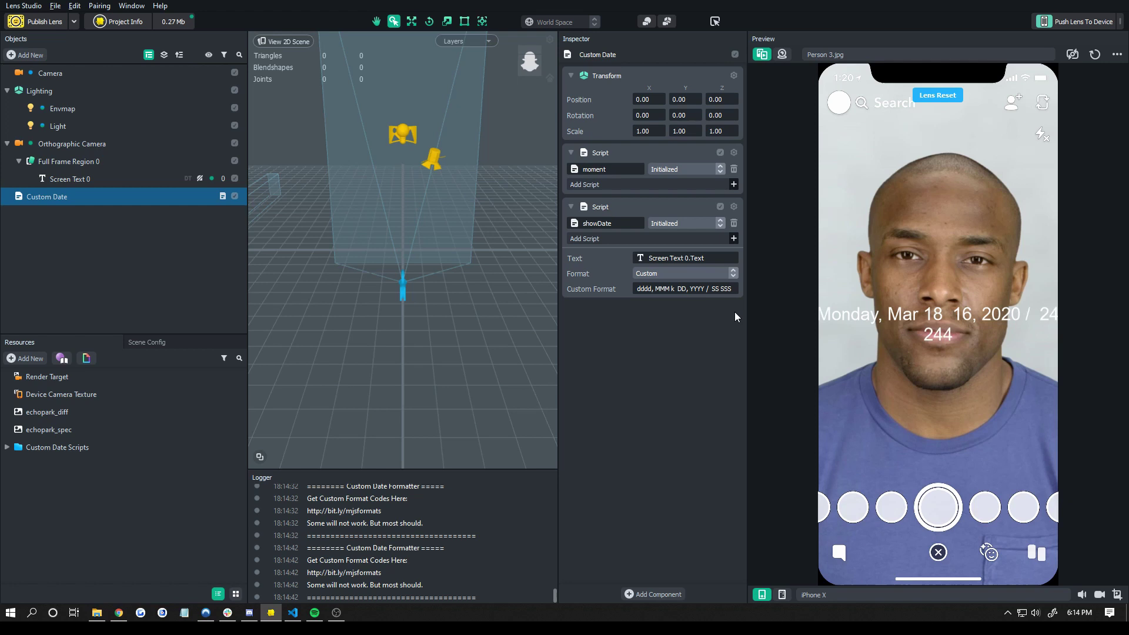
- Replace the letter k with r in the custom format and review the format codes on the reference page
left_click(675, 288)
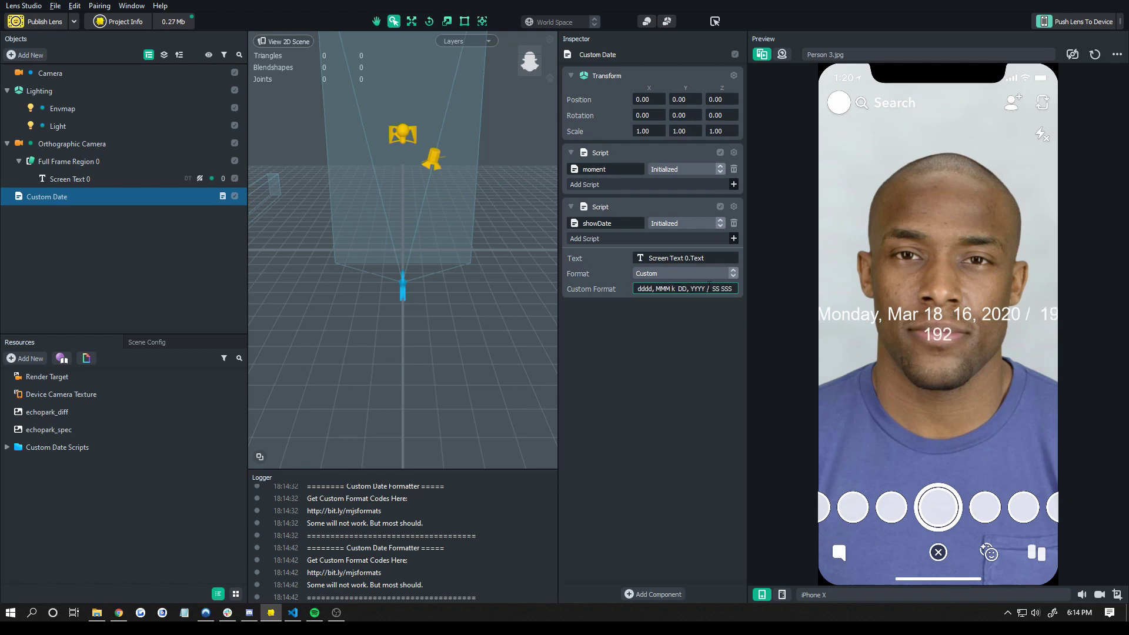
key("BackSpace")
type("r")
key("Return")
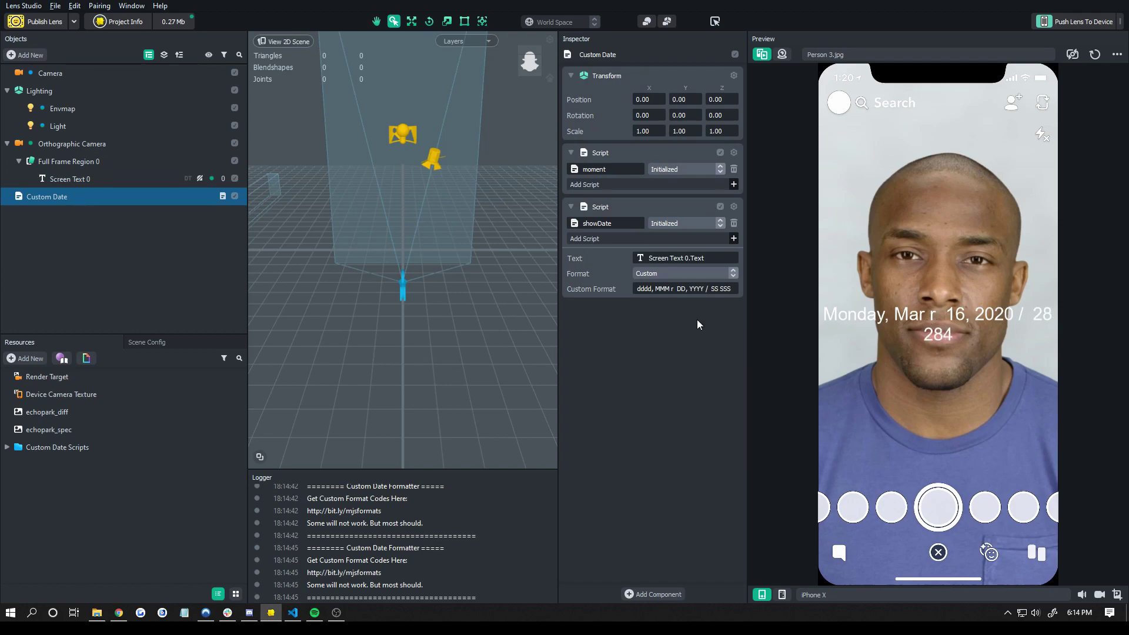
left_click(118, 613)
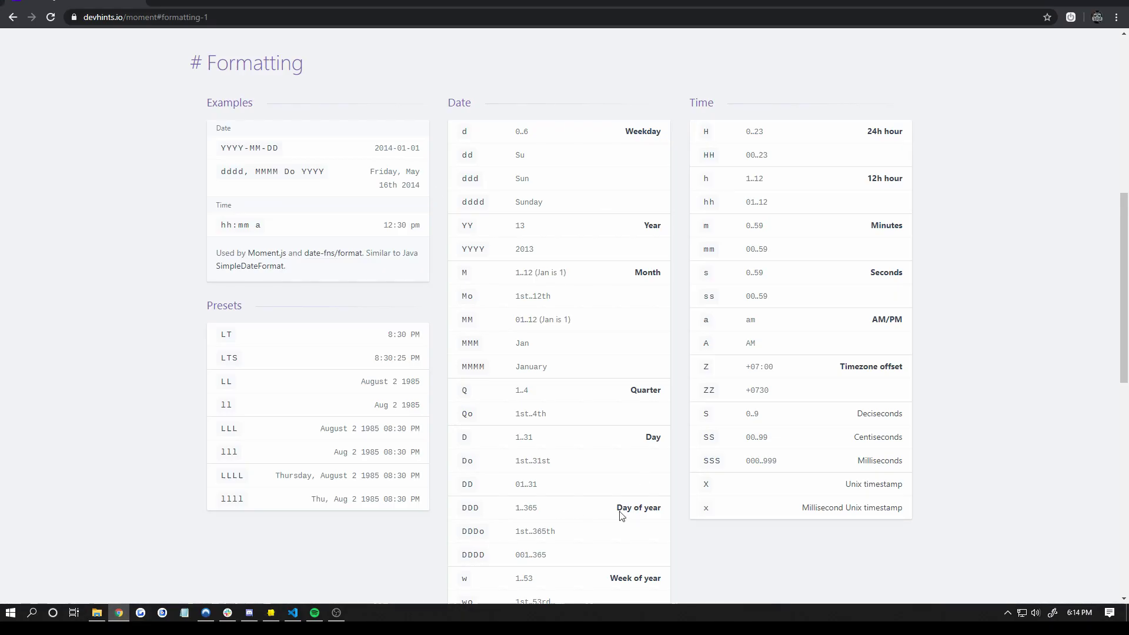
left_click(279, 612)
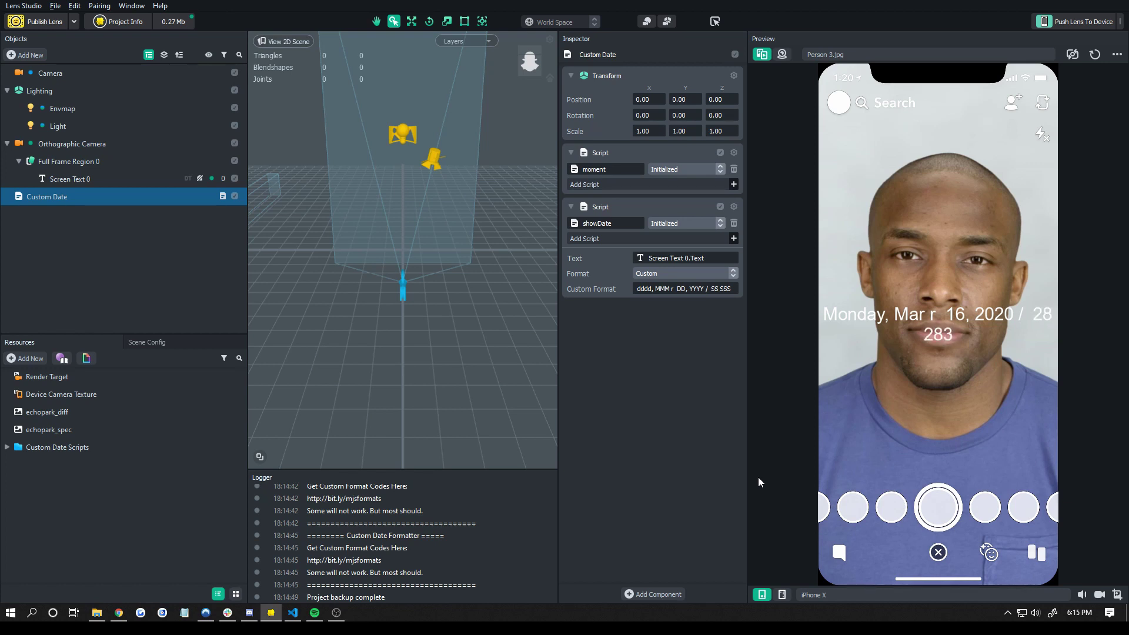
- Open the showDate script from the Custom Date Scripts folder and examine its code and the developer note on moment()
left_click(7, 447)
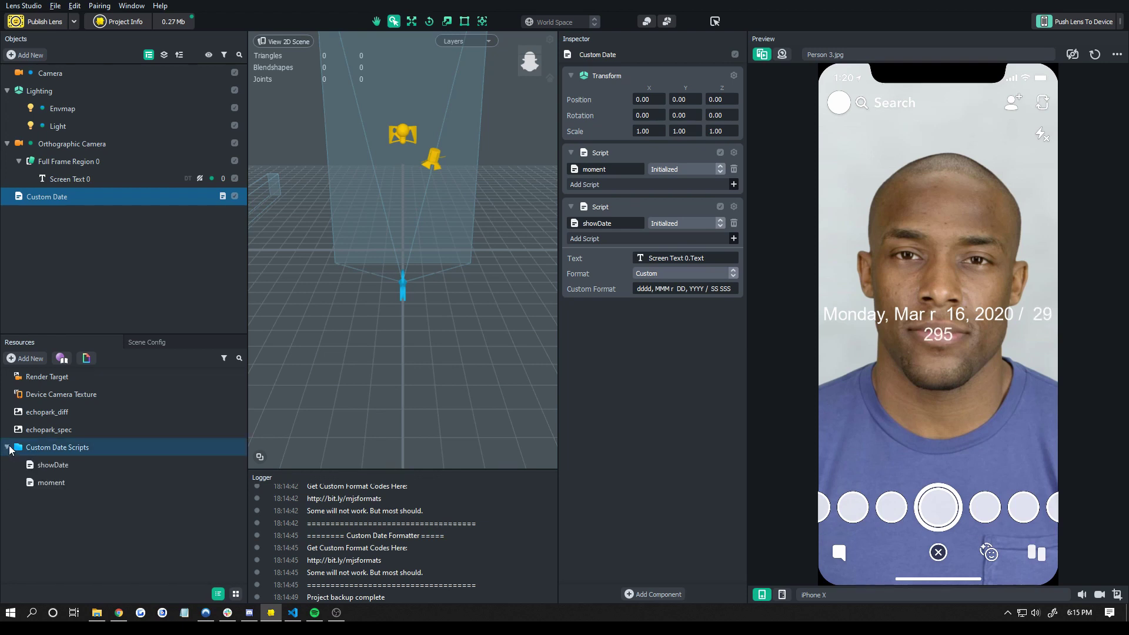
left_click(72, 481)
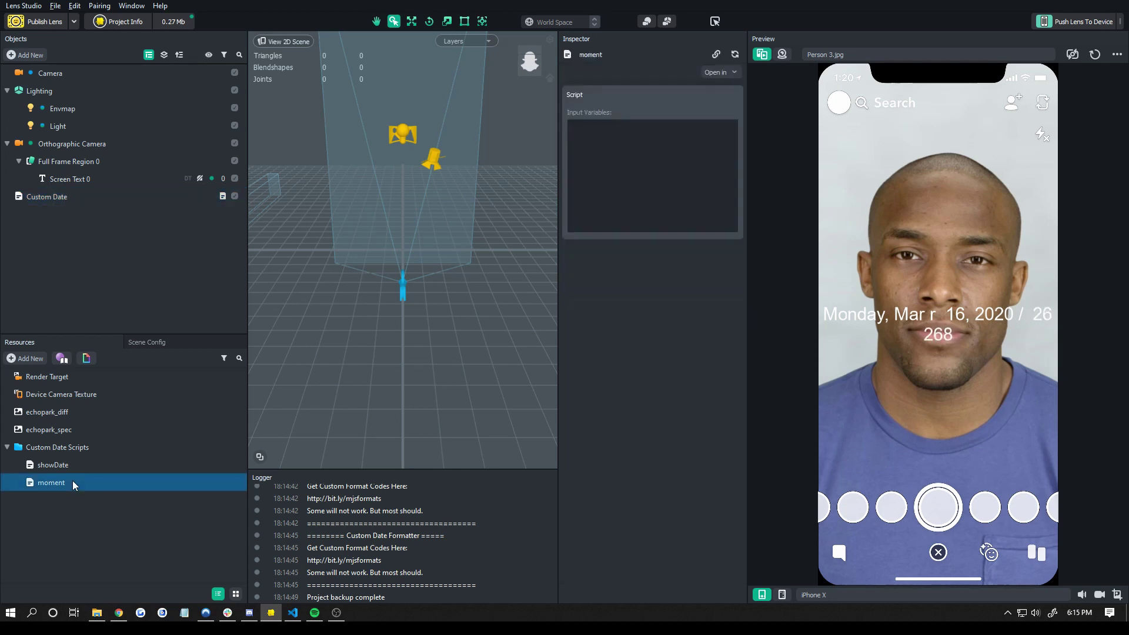
left_click(82, 467)
double_click(87, 471)
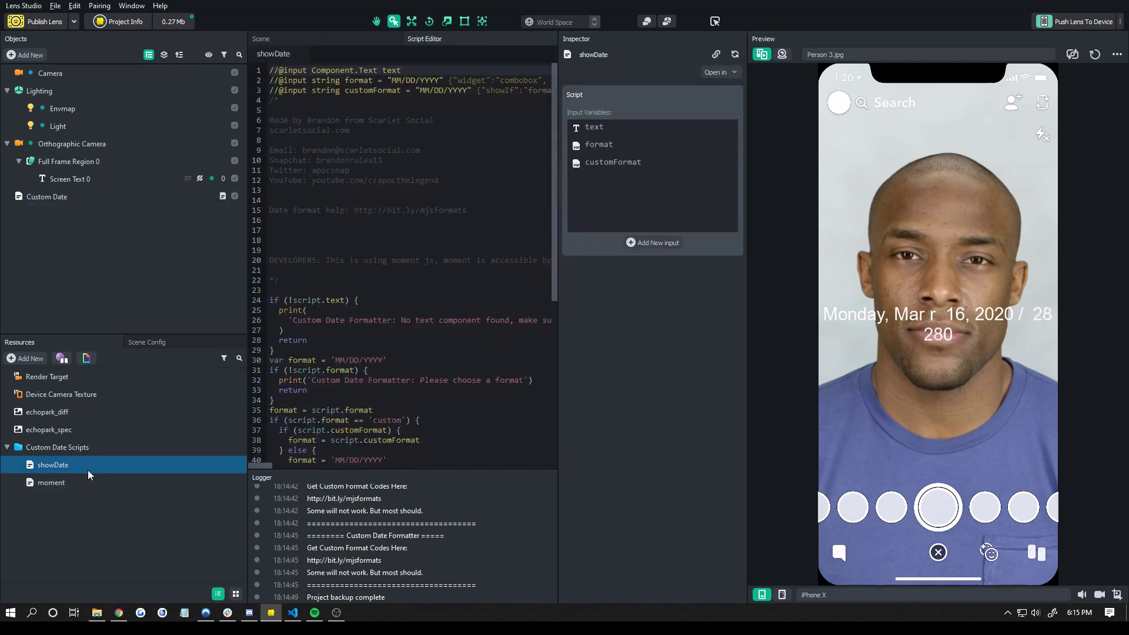
scroll(314, 372, "down", 8)
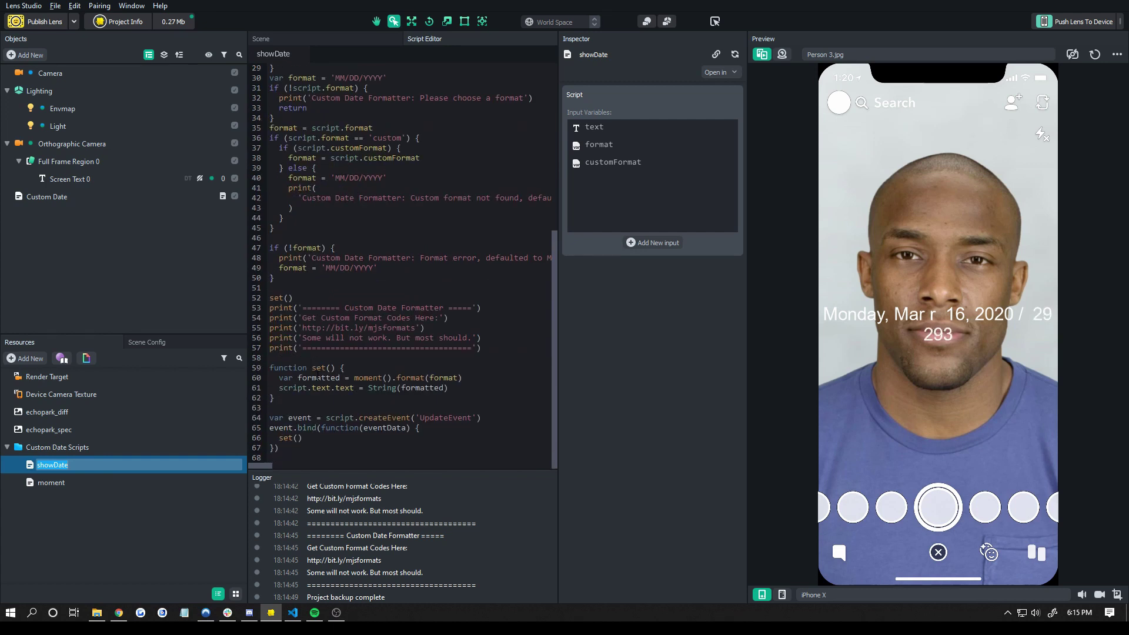
scroll(434, 319, "up", 9)
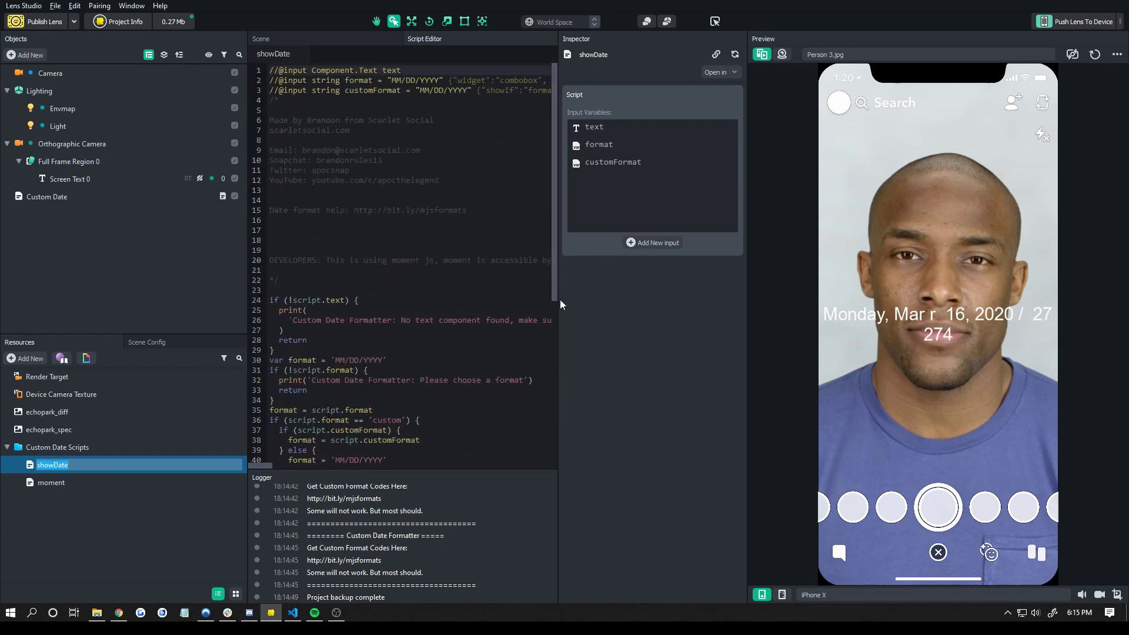
left_click_drag(559, 296, 769, 296)
left_click(599, 259)
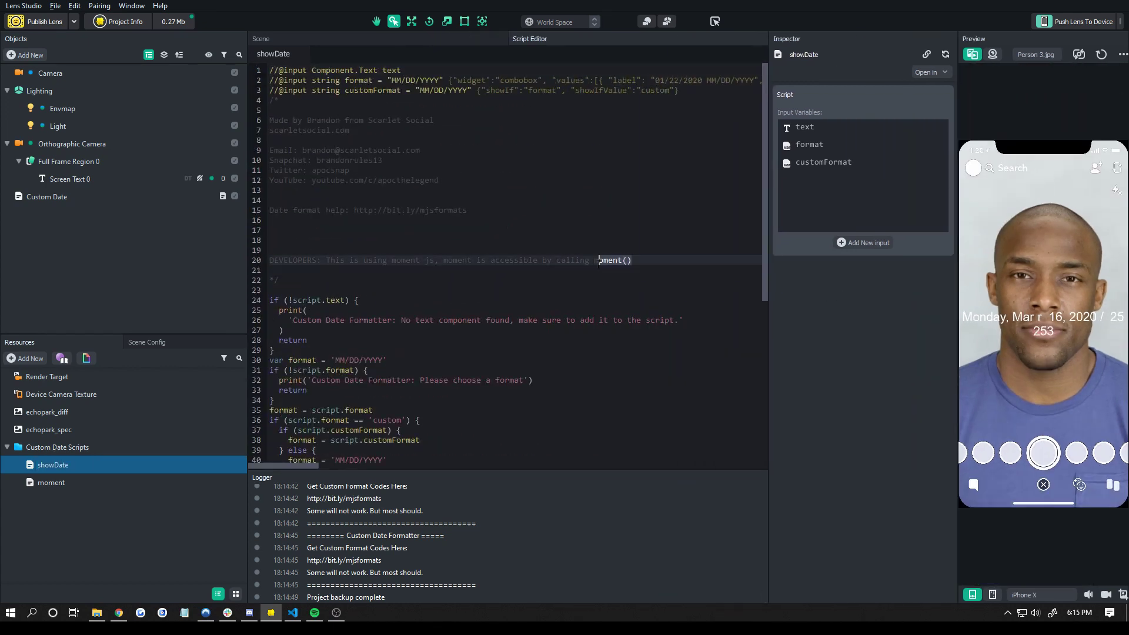
scroll(622, 281, "down", 2)
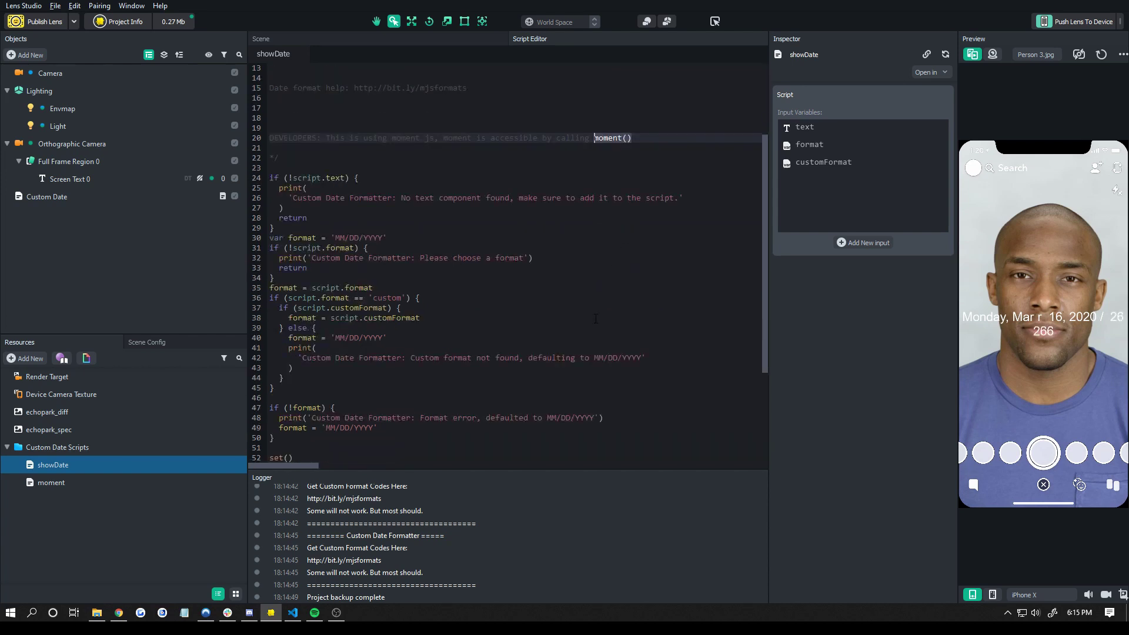
- Return to the scene view and open the format choices of the Custom Date object's showDate script
left_click(282, 49)
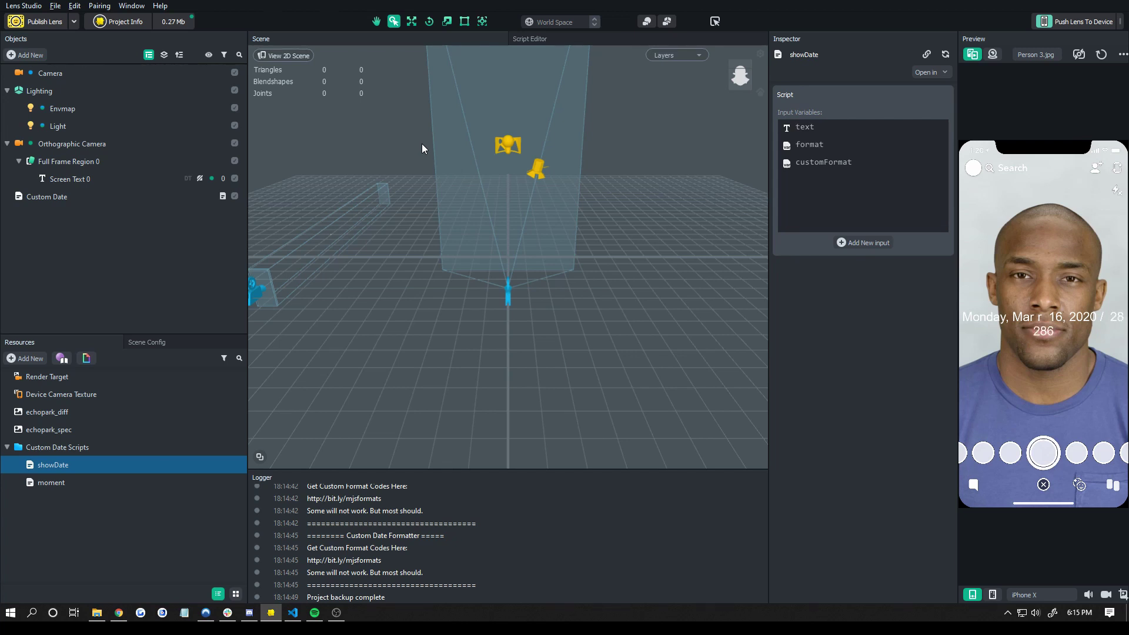
left_click(152, 199)
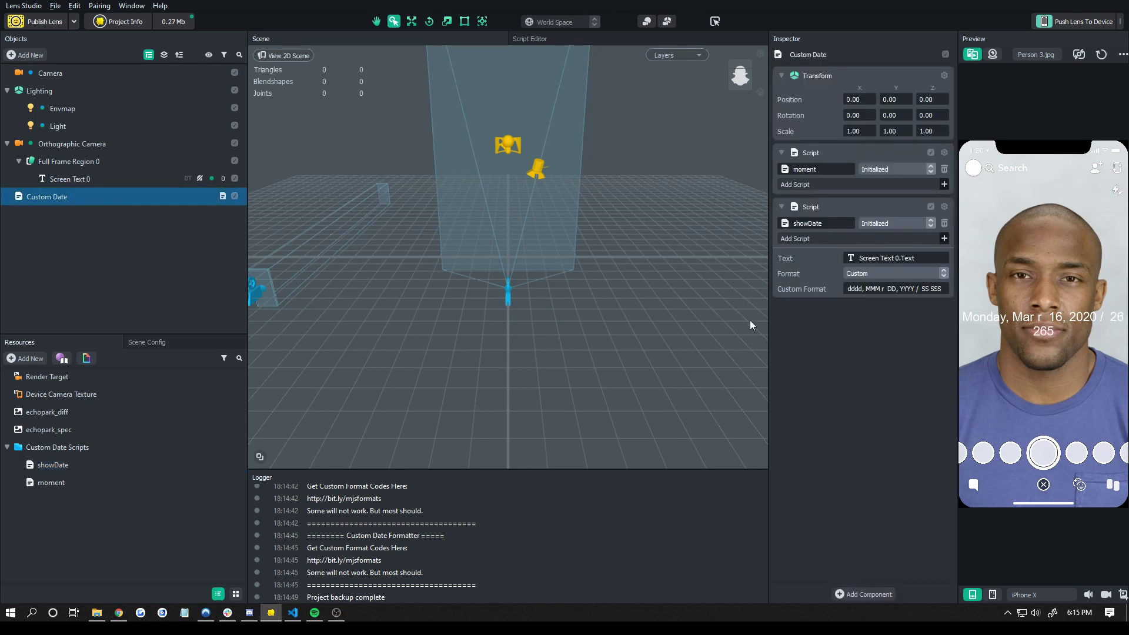
left_click(864, 274)
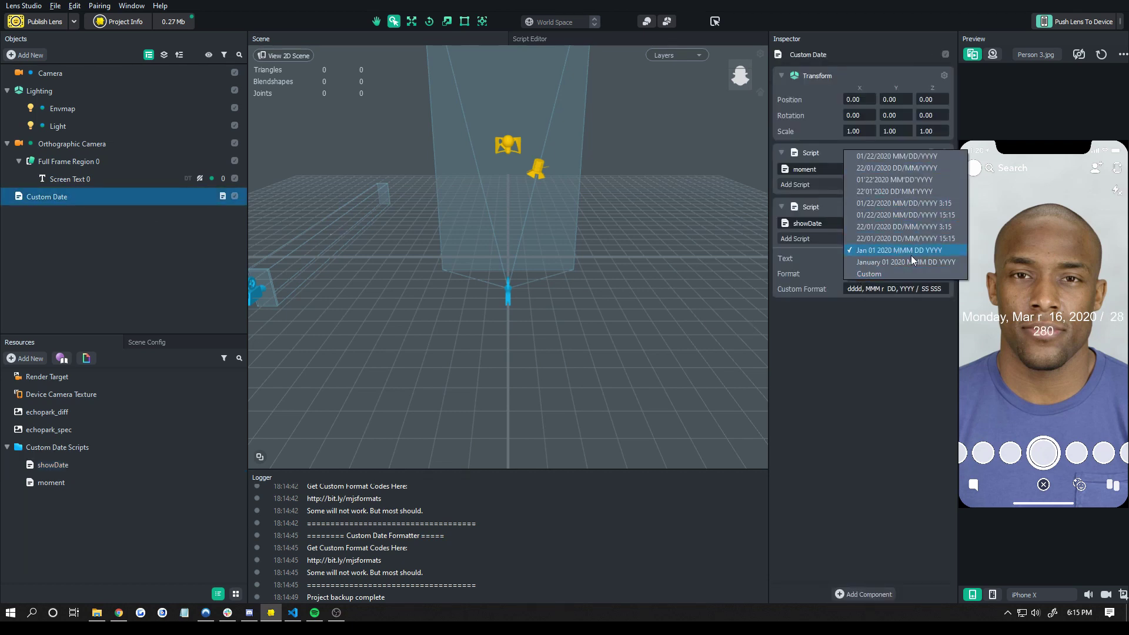